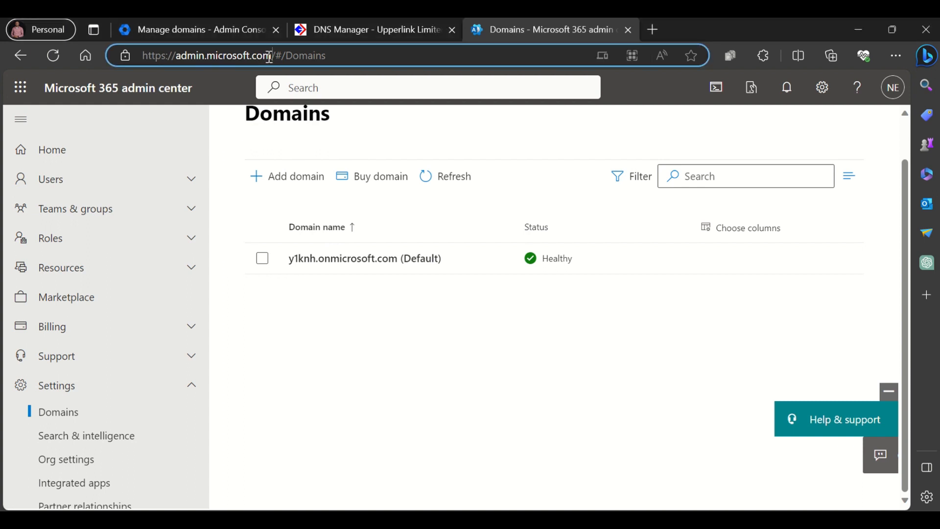
{"action": "left_click_drag", "start_coordinate": [272, 56], "coordinate": [178, 60]}
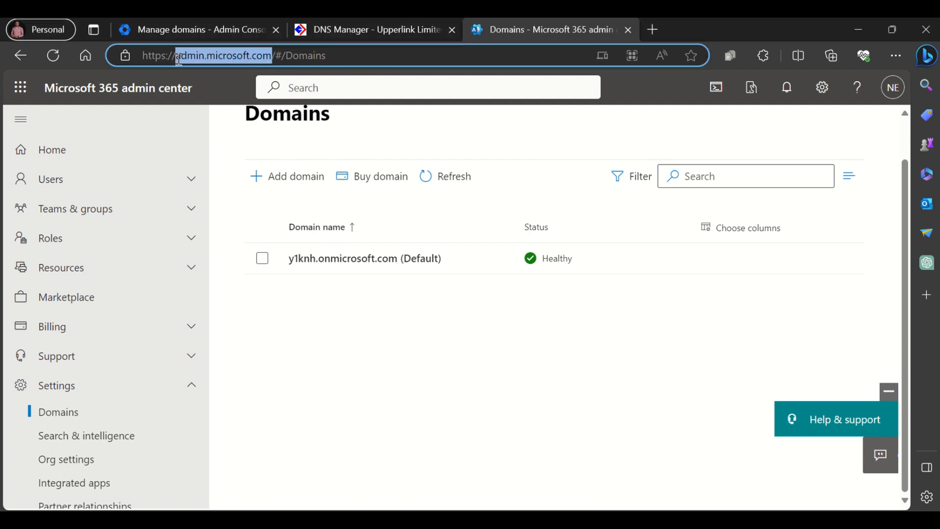
{"action": "left_click", "coordinate": [345, 382]}
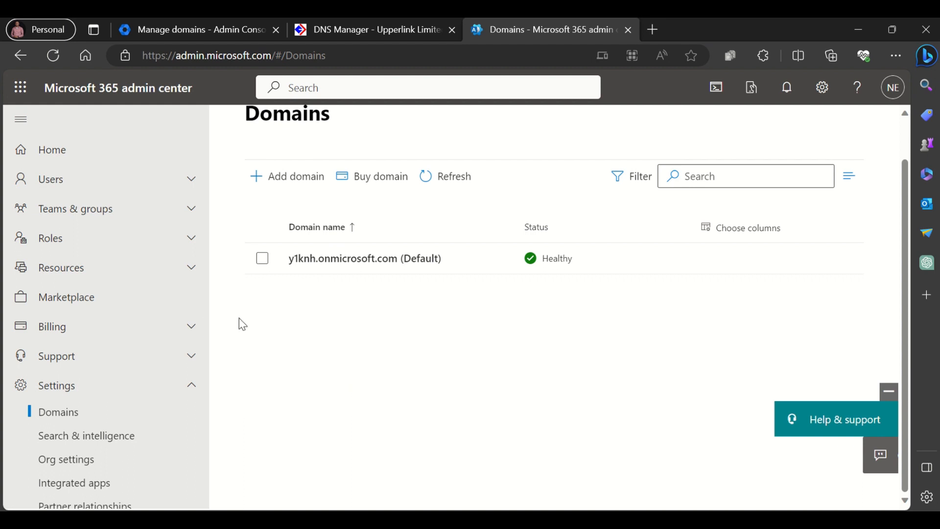
{"action": "left_click", "coordinate": [192, 388]}
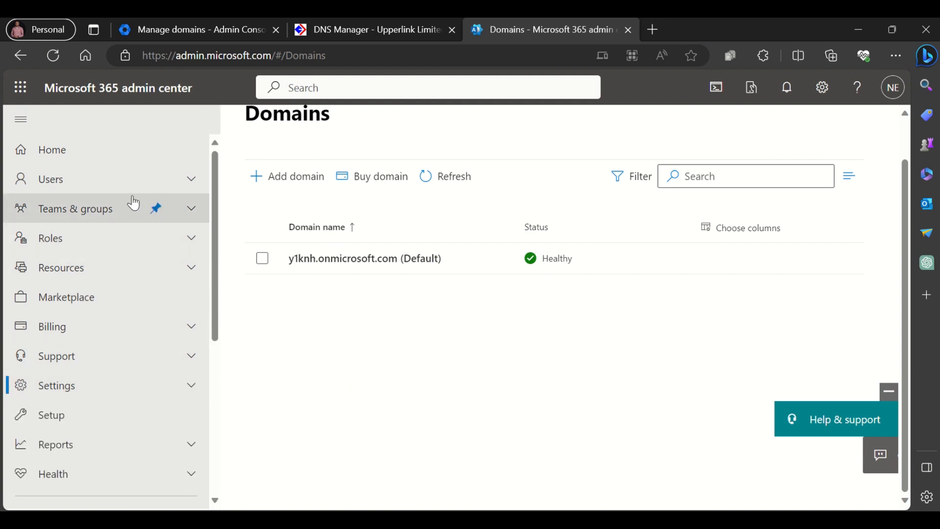
{"action": "left_click", "coordinate": [192, 388]}
{"action": "scroll", "coordinate": [98, 344], "scroll_direction": "down", "scroll_amount": 1}
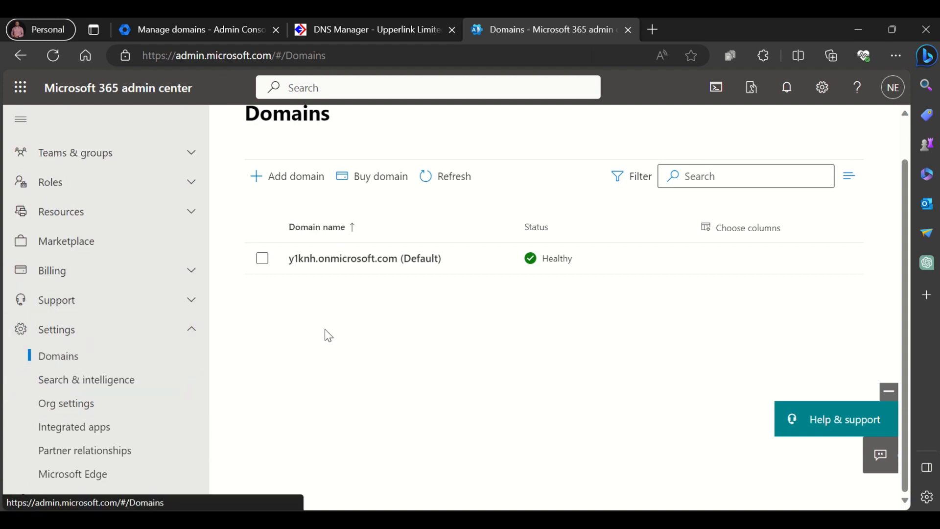
{"action": "scroll", "coordinate": [328, 335], "scroll_direction": "up", "scroll_amount": 1}
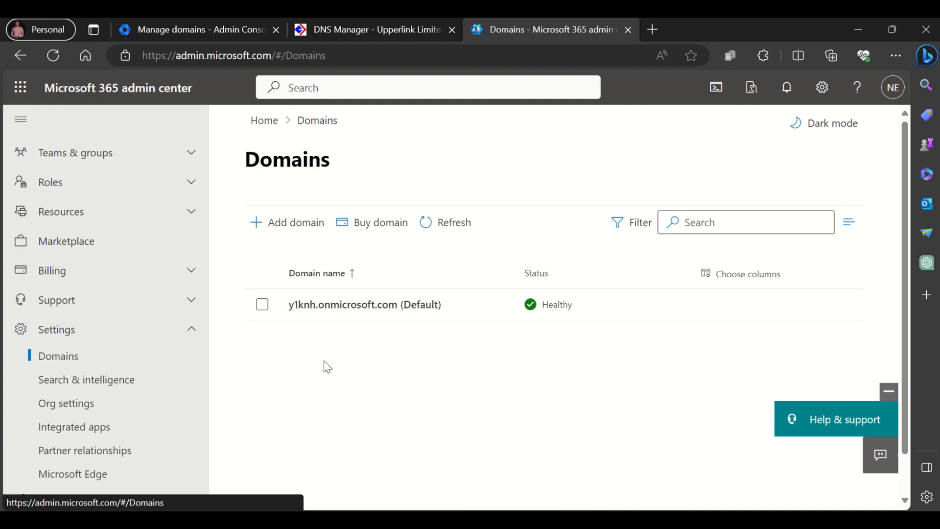
- Start adding a domain, enter tiandranaturalle.com.ng as copied from the Upperlink DNS Manager, and choose to use this domain
{"action": "left_click", "coordinate": [287, 229]}
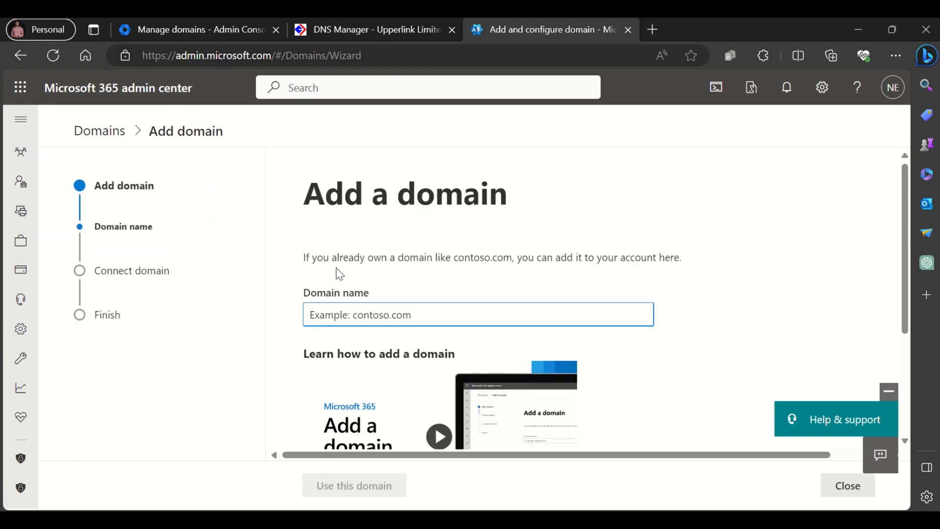
{"action": "scroll", "coordinate": [352, 298], "scroll_direction": "down", "scroll_amount": 1}
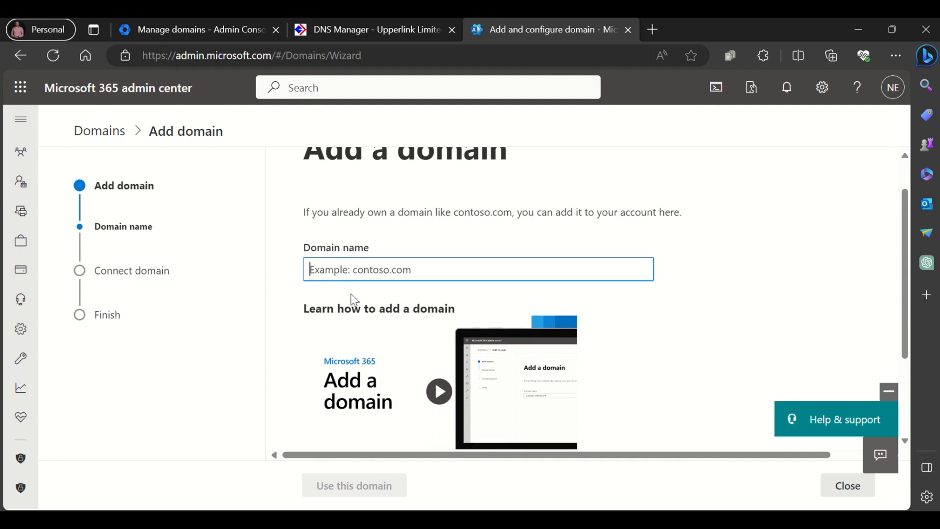
{"action": "scroll", "coordinate": [348, 274], "scroll_direction": "down", "scroll_amount": 2}
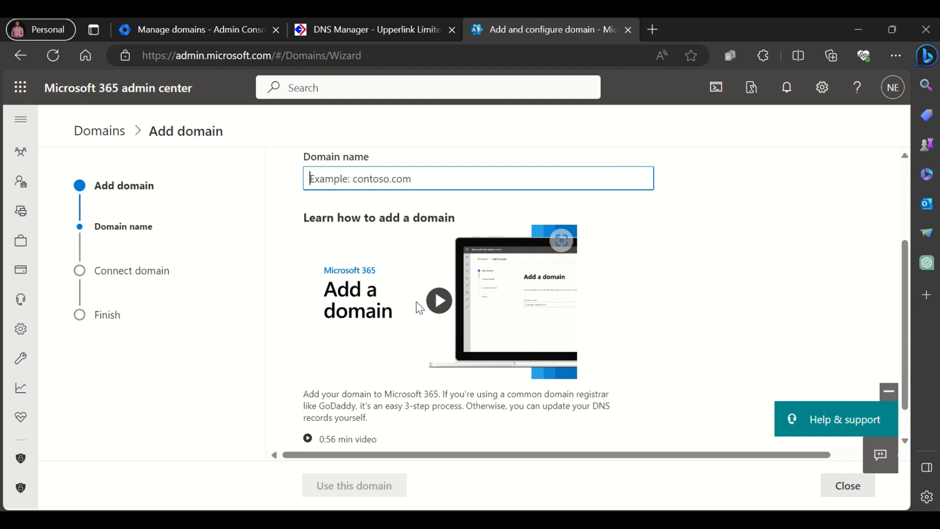
{"action": "left_click", "coordinate": [356, 31]}
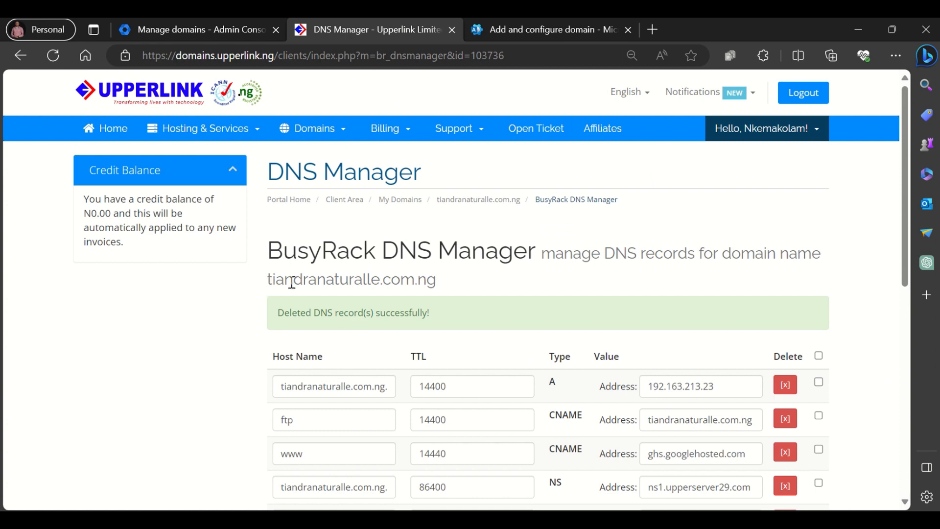
{"action": "left_click_drag", "start_coordinate": [269, 283], "coordinate": [436, 282]}
{"action": "key", "text": "ctrl+c"}
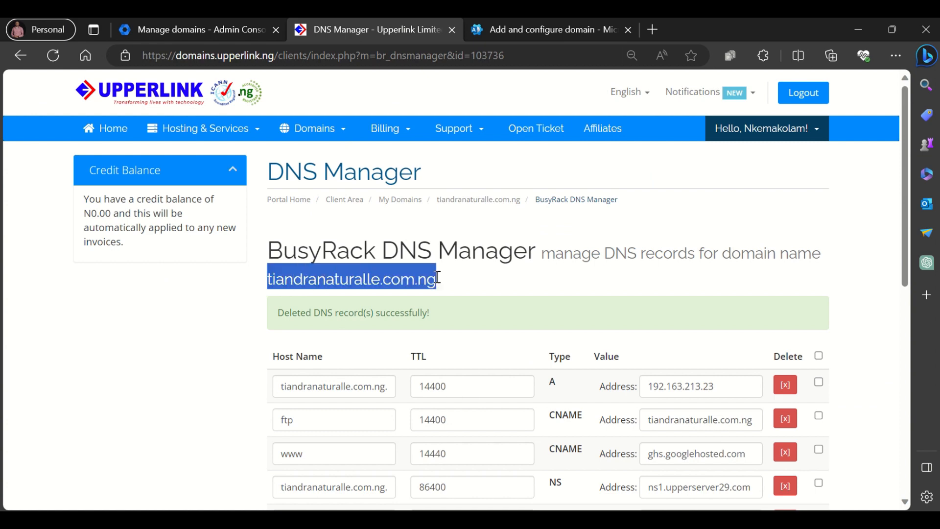
{"action": "left_click", "coordinate": [508, 31]}
{"action": "key", "text": "ctrl+v"}
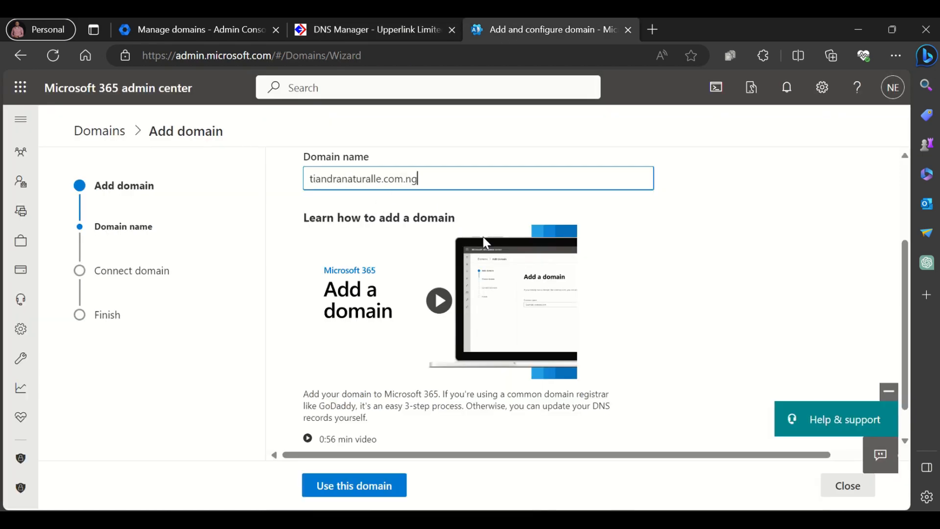
{"action": "scroll", "coordinate": [541, 293], "scroll_direction": "down", "scroll_amount": 1}
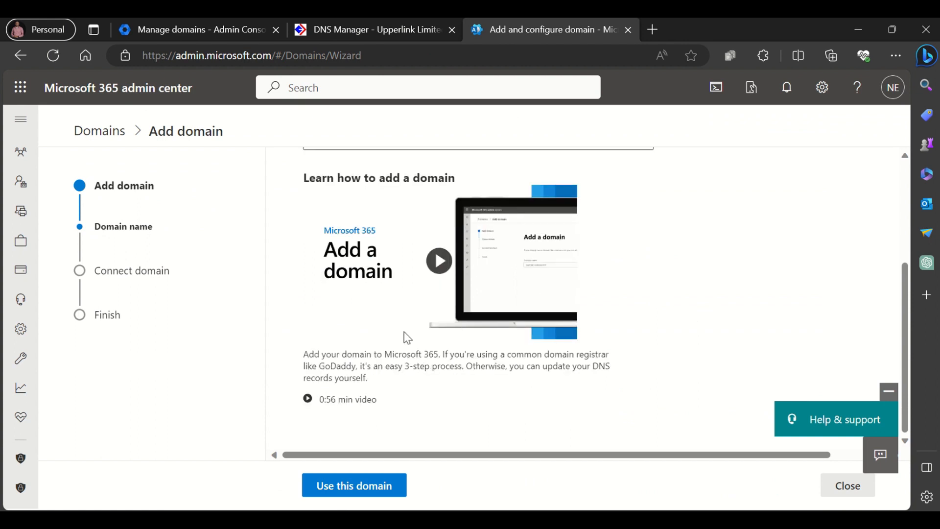
{"action": "left_click", "coordinate": [369, 492]}
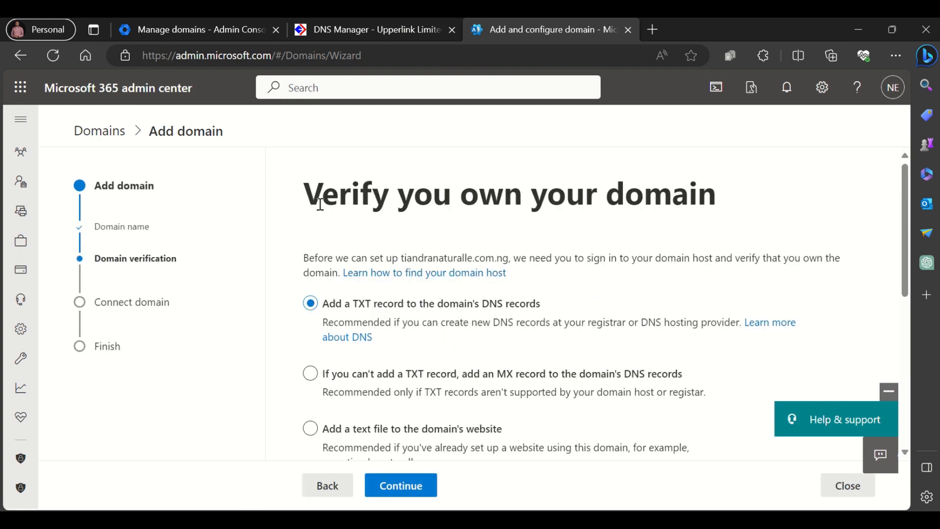
- Review the available methods for verifying domain ownership and the guidance on adding a TXT record
{"action": "left_click_drag", "start_coordinate": [309, 202], "coordinate": [422, 201]}
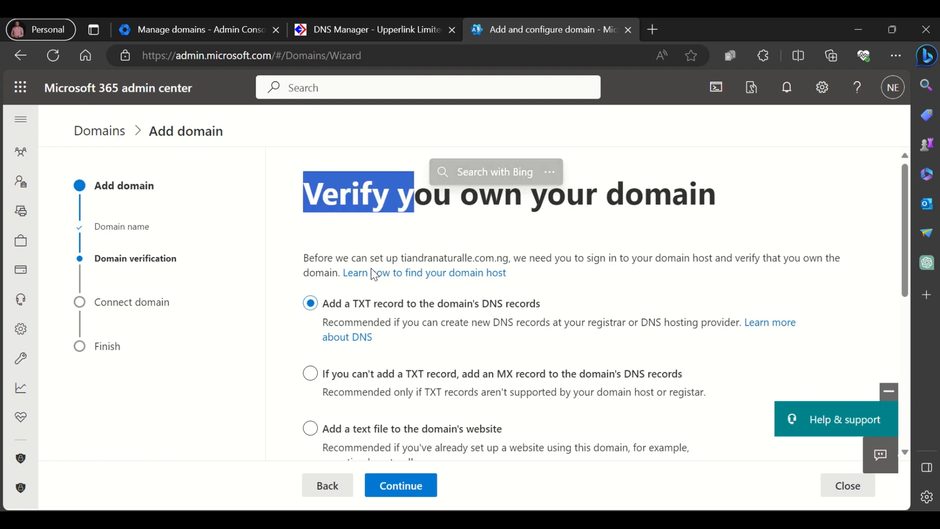
{"action": "left_click", "coordinate": [382, 240]}
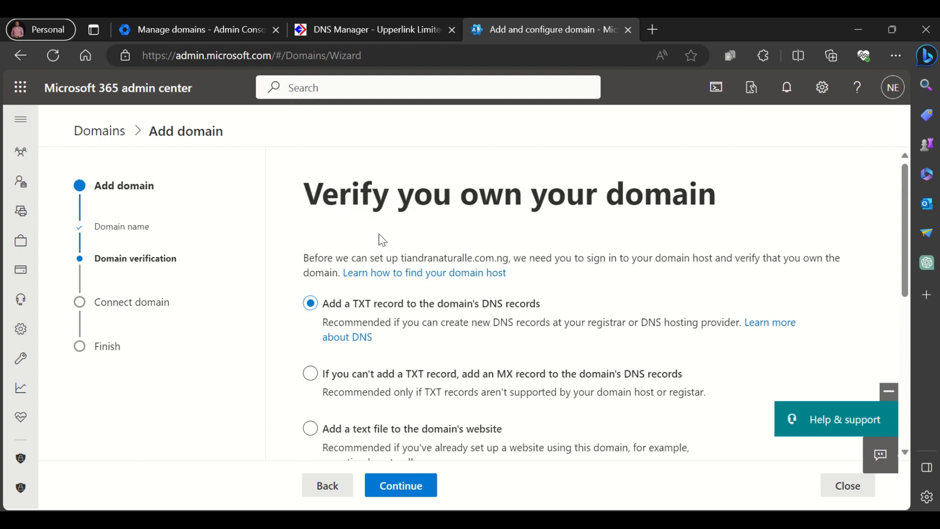
{"action": "scroll", "coordinate": [382, 240], "scroll_direction": "down", "scroll_amount": 1}
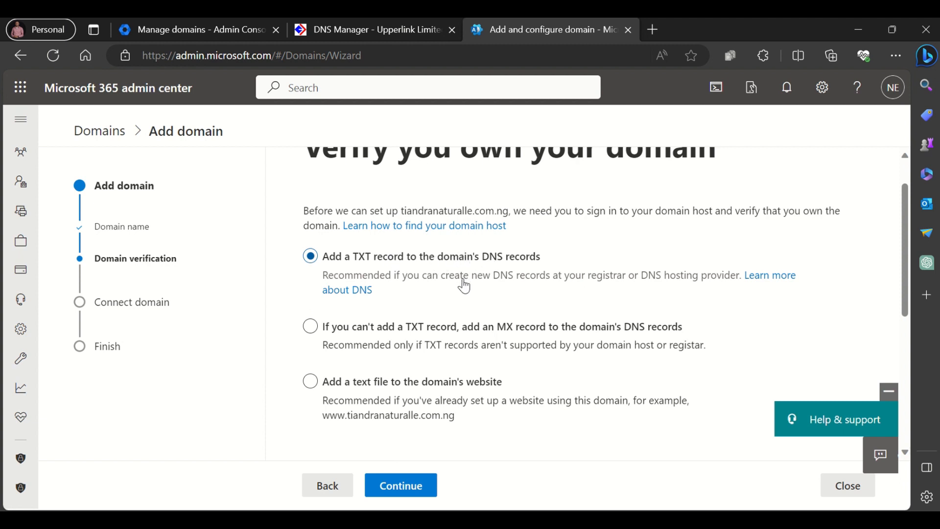
{"action": "scroll", "coordinate": [464, 286], "scroll_direction": "down", "scroll_amount": 1}
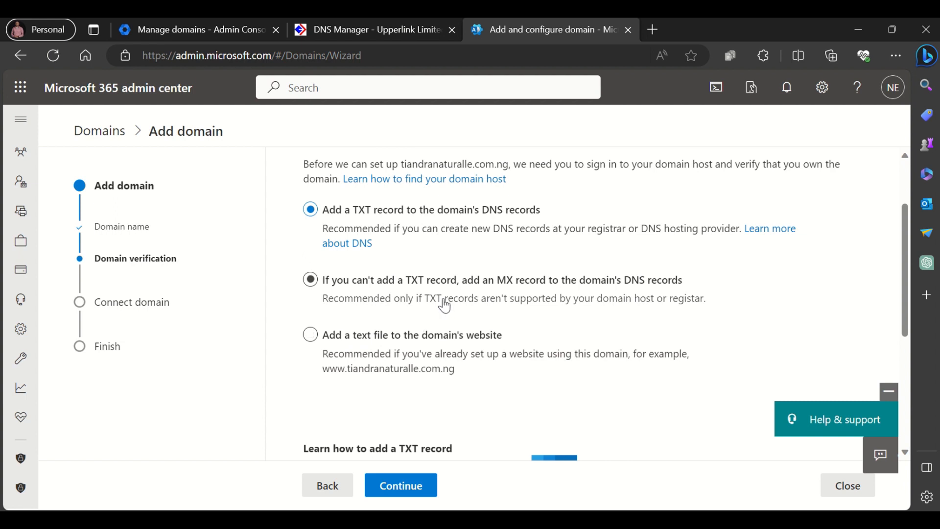
{"action": "scroll", "coordinate": [445, 304], "scroll_direction": "up", "scroll_amount": 2}
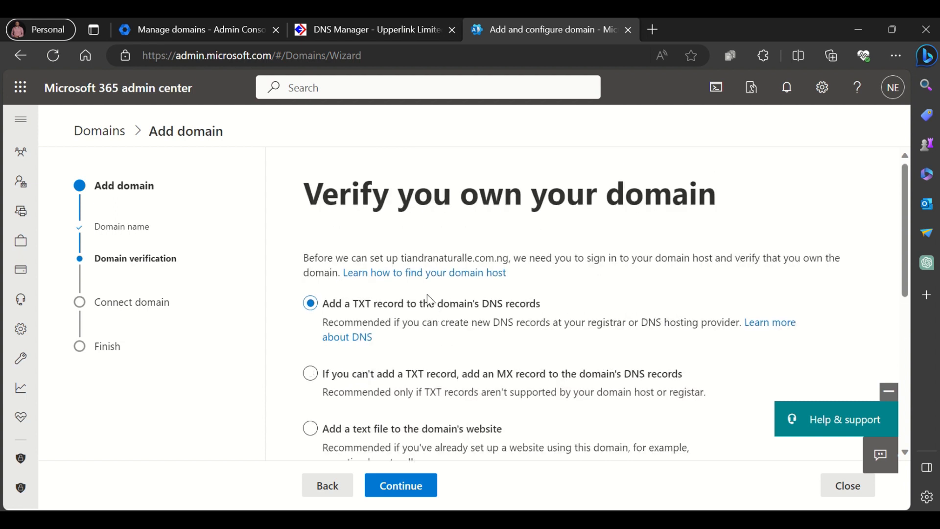
{"action": "scroll", "coordinate": [401, 309], "scroll_direction": "down", "scroll_amount": 3}
{"action": "scroll", "coordinate": [405, 311], "scroll_direction": "up", "scroll_amount": 3}
{"action": "scroll", "coordinate": [416, 309], "scroll_direction": "down", "scroll_amount": 3}
{"action": "left_click", "coordinate": [419, 293]}
{"action": "scroll", "coordinate": [420, 296], "scroll_direction": "down", "scroll_amount": 2}
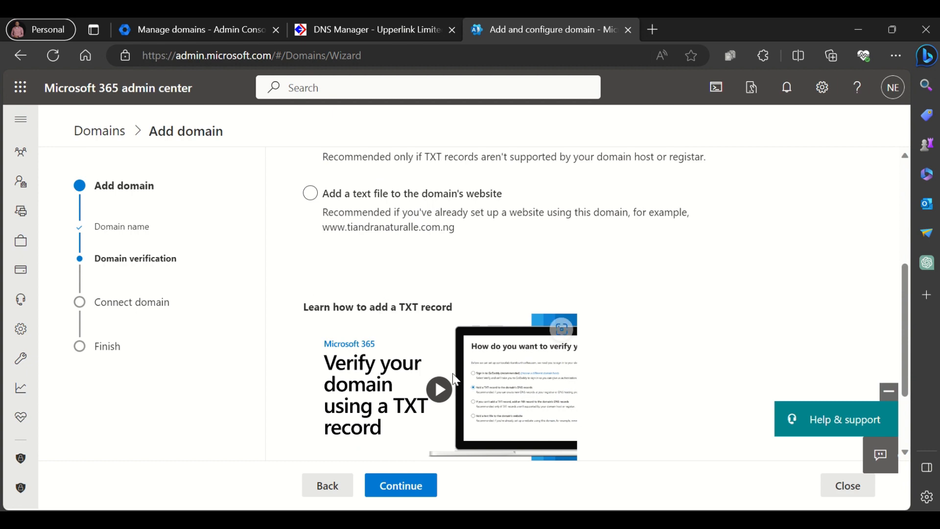
{"action": "scroll", "coordinate": [440, 383], "scroll_direction": "down", "scroll_amount": 2}
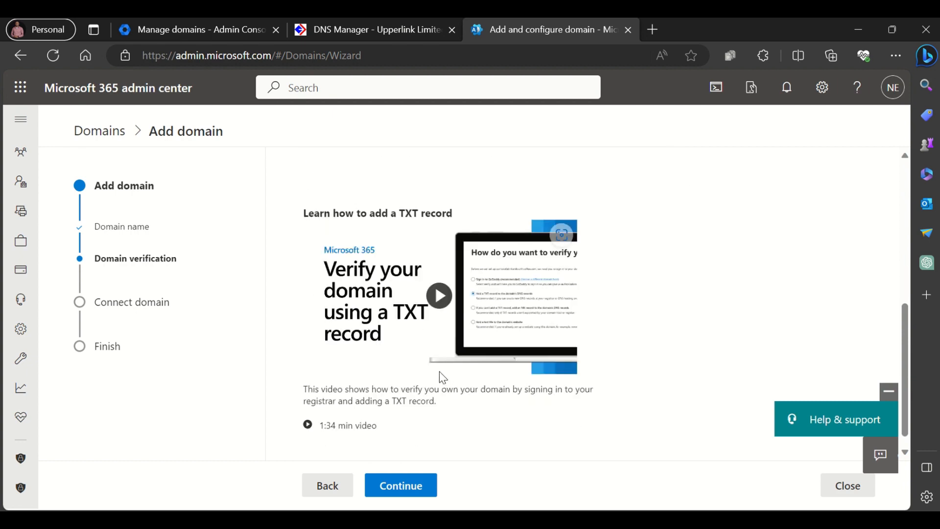
{"action": "scroll", "coordinate": [431, 380], "scroll_direction": "up", "scroll_amount": 10}
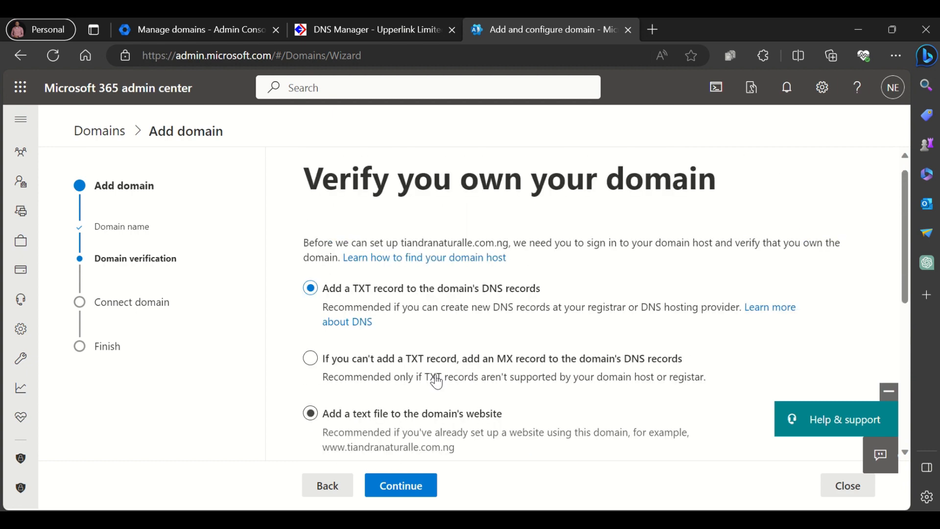
- Continue with TXT record verification and copy the TXT value for the domain
{"action": "left_click", "coordinate": [418, 487]}
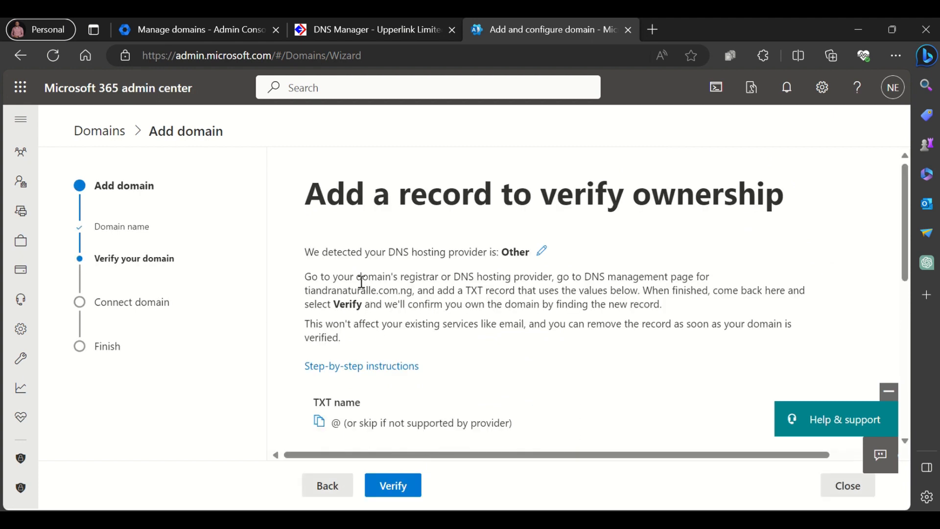
{"action": "scroll", "coordinate": [358, 299], "scroll_direction": "down", "scroll_amount": 1}
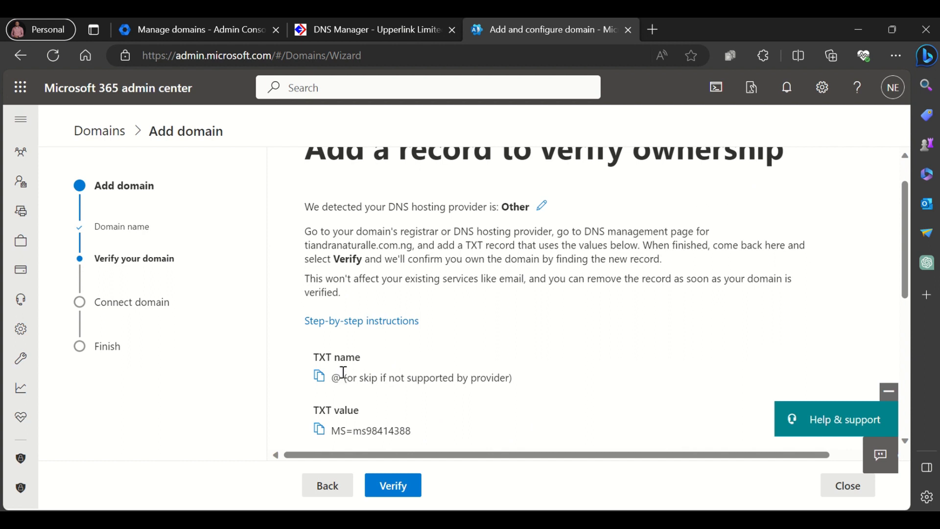
{"action": "scroll", "coordinate": [343, 373], "scroll_direction": "down", "scroll_amount": 2}
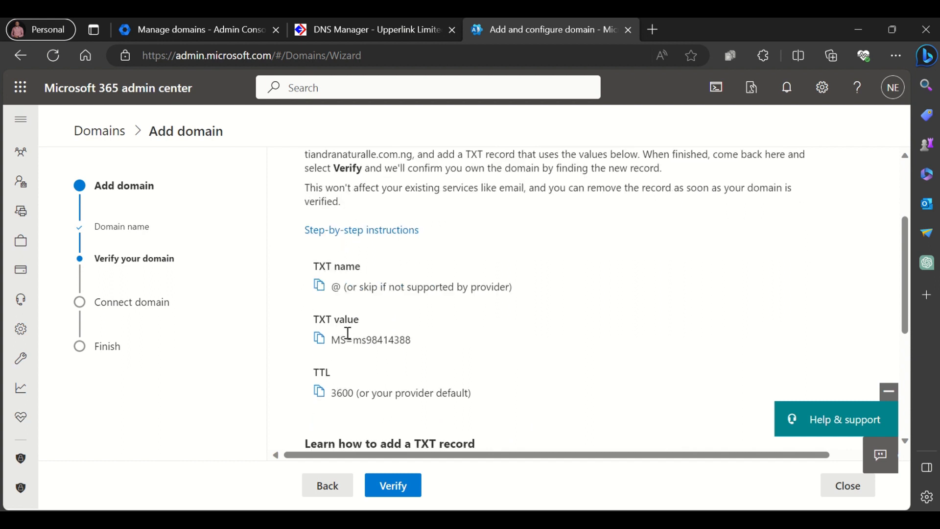
{"action": "left_click", "coordinate": [319, 339]}
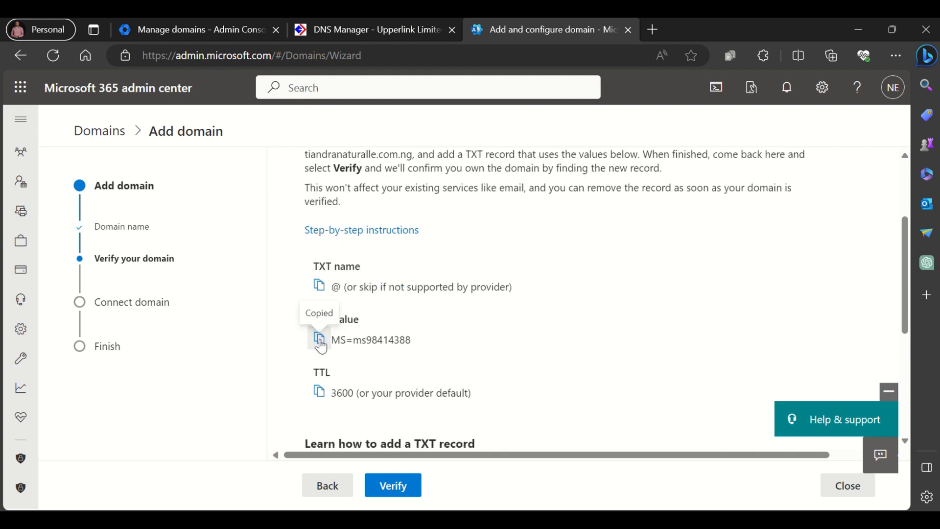
- In the Upperlink DNS Manager, fill in a new TXT record with host name @ and paste the copied verification value as its address
{"action": "left_click", "coordinate": [332, 33]}
{"action": "scroll", "coordinate": [357, 352], "scroll_direction": "down", "scroll_amount": 10}
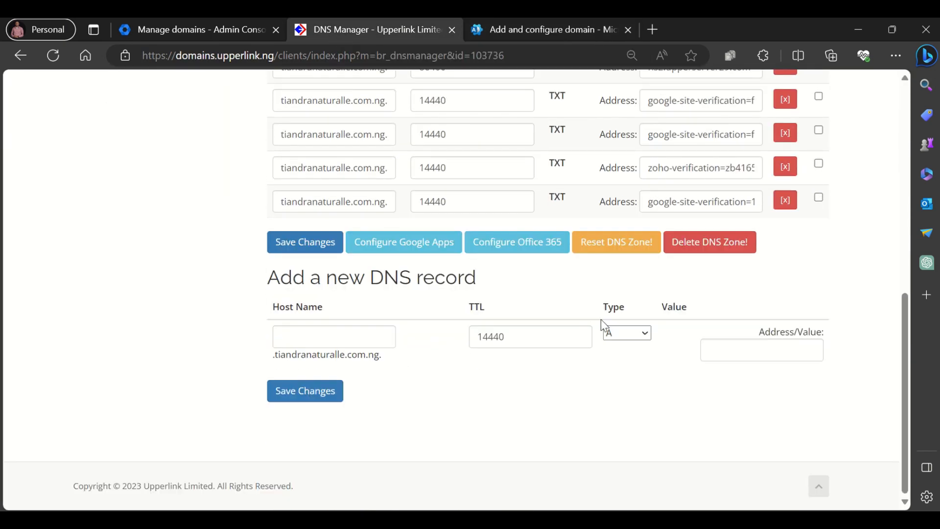
{"action": "left_click", "coordinate": [622, 332]}
{"action": "left_click", "coordinate": [623, 442]}
{"action": "left_click", "coordinate": [353, 335]}
{"action": "type", "text": "@"}
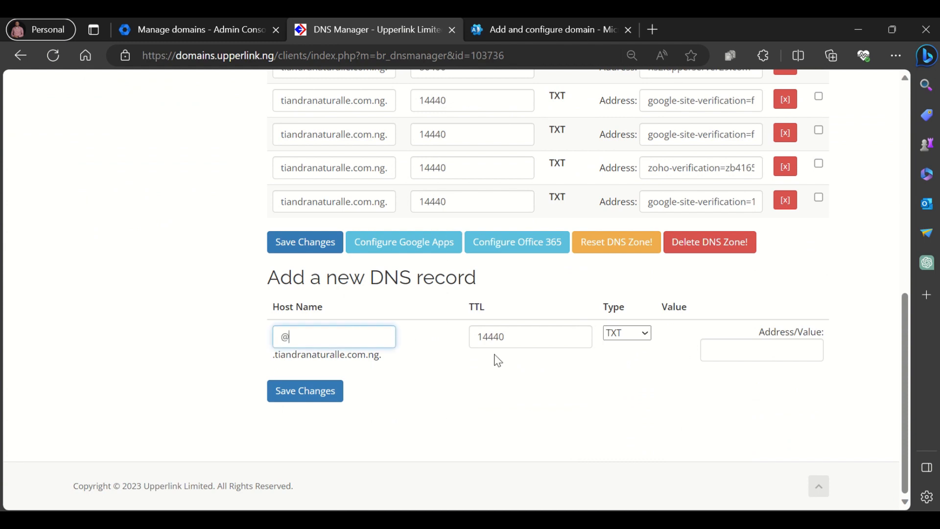
{"action": "left_click", "coordinate": [711, 349]}
{"action": "key", "text": "ctrl+v"}
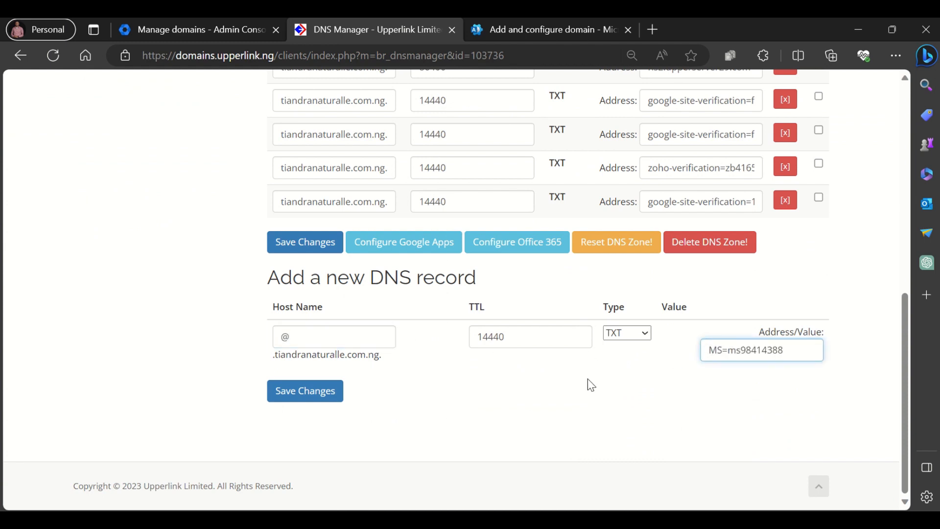
{"action": "left_click", "coordinate": [322, 395]}
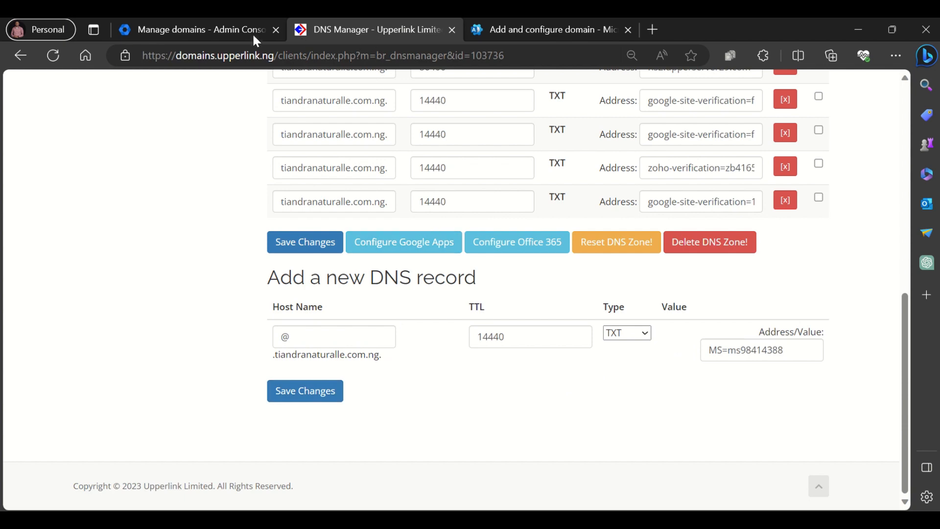
- Check the TTL required by Microsoft 365, set the new TXT record's TTL to 3600, and save the record
{"action": "left_click", "coordinate": [516, 30]}
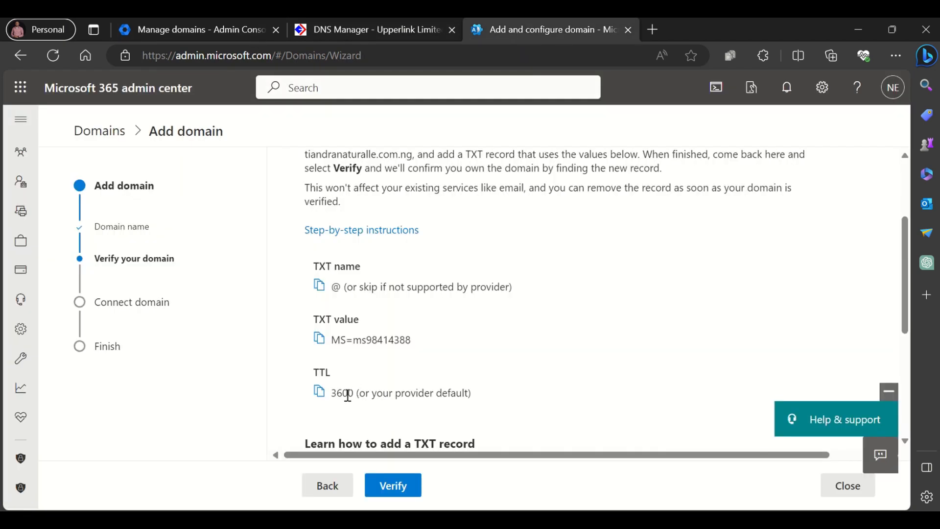
{"action": "left_click", "coordinate": [345, 30]}
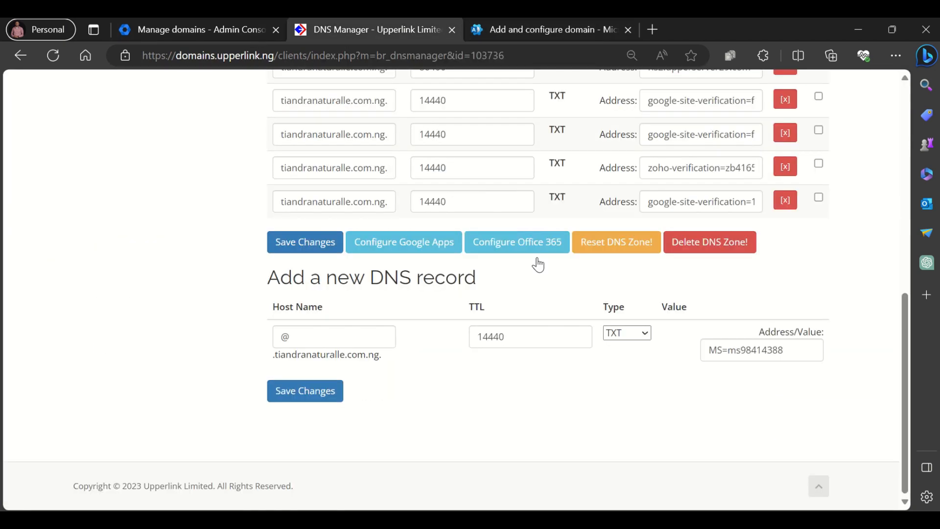
{"action": "left_click_drag", "start_coordinate": [529, 345], "coordinate": [443, 348]}
{"action": "type", "text": "3600"}
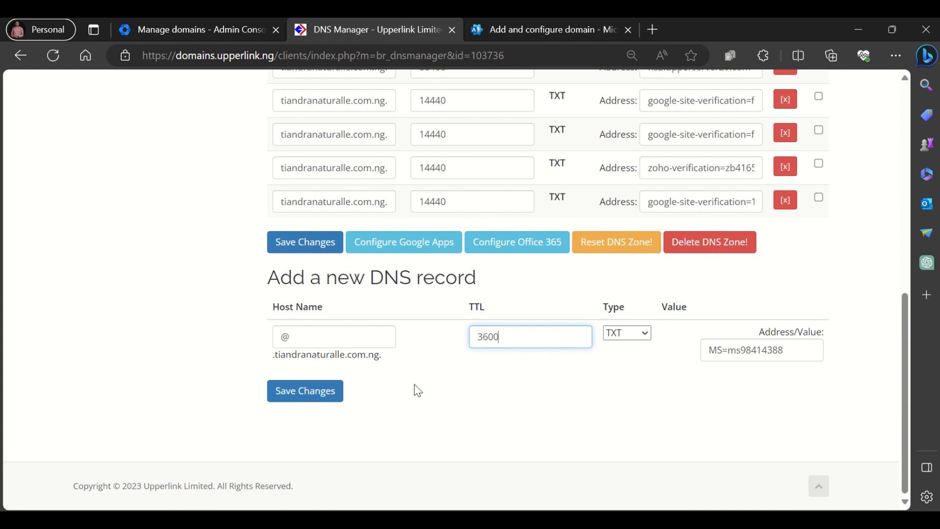
{"action": "left_click", "coordinate": [323, 394]}
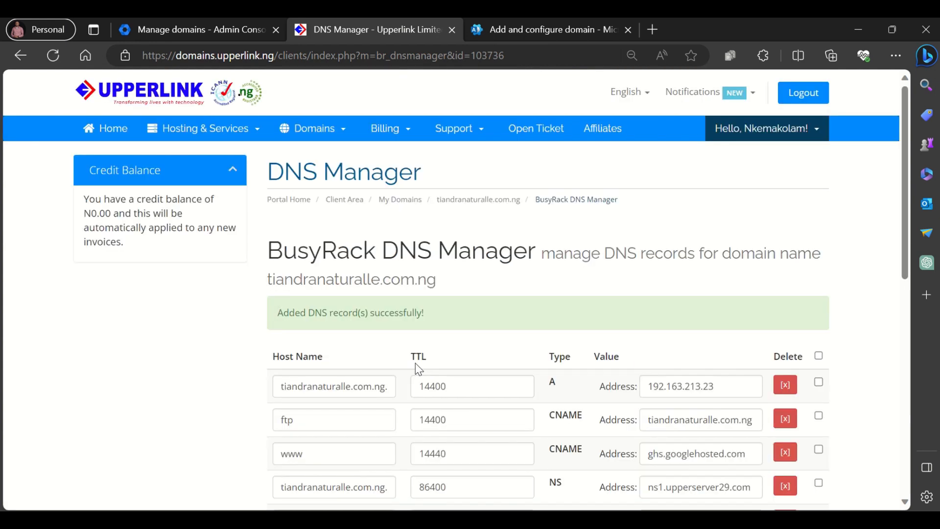
- Return to the Microsoft 365 admin center and verify ownership of the domain
{"action": "left_click", "coordinate": [504, 36]}
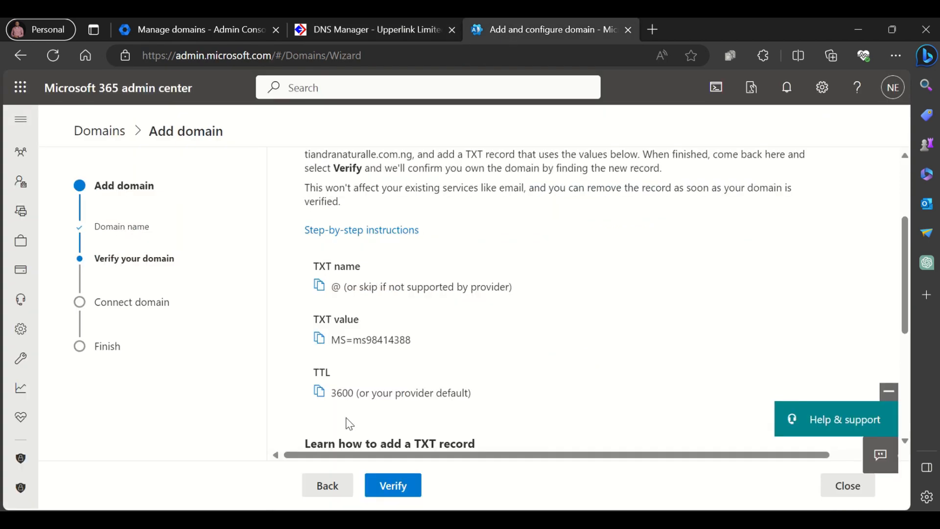
{"action": "scroll", "coordinate": [349, 423], "scroll_direction": "down", "scroll_amount": 3}
{"action": "left_click", "coordinate": [394, 486]}
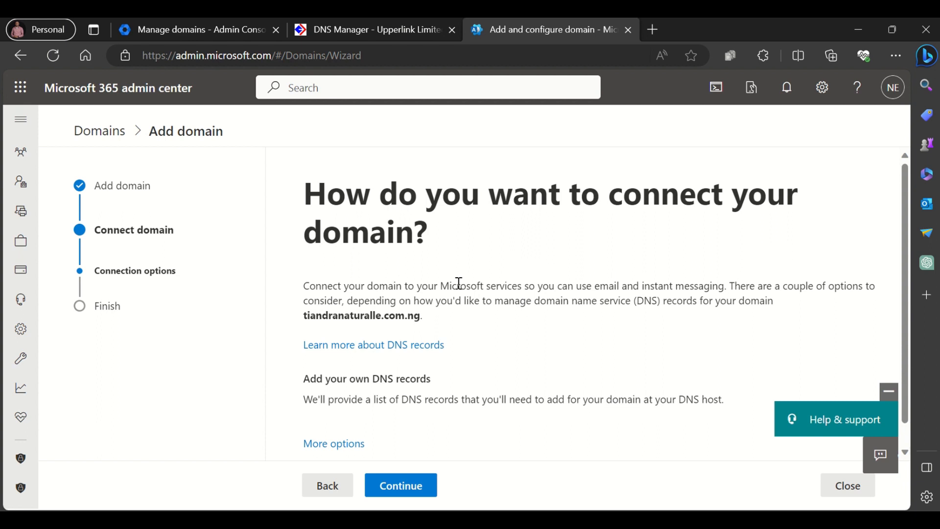
- Review the option to add your own DNS records for tiandranaturalle.com.ng and continue with it
{"action": "scroll", "coordinate": [455, 284], "scroll_direction": "down", "scroll_amount": 1}
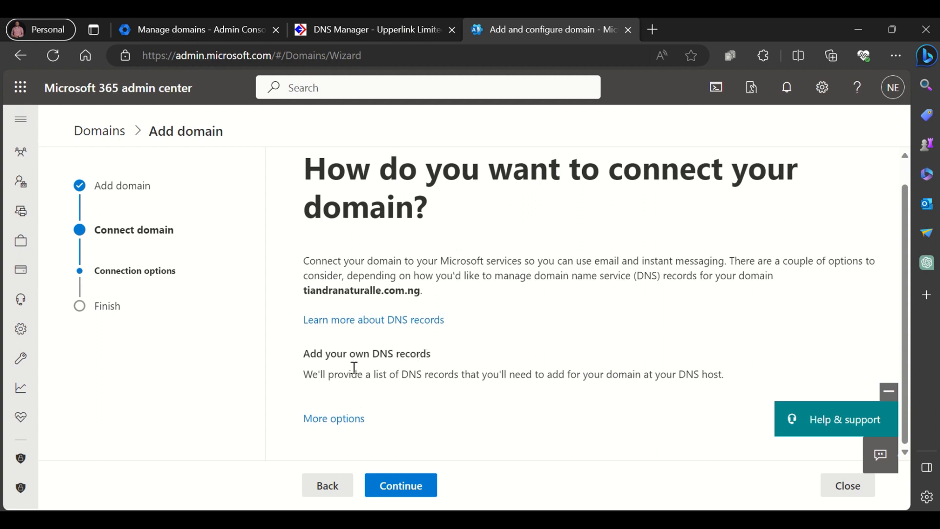
{"action": "left_click_drag", "start_coordinate": [343, 359], "coordinate": [424, 354]}
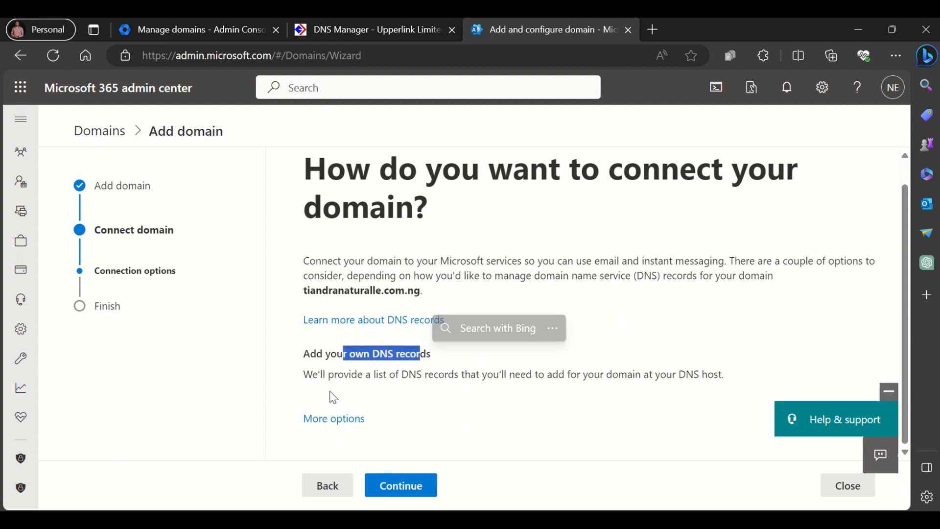
{"action": "left_click_drag", "start_coordinate": [319, 374], "coordinate": [727, 376]}
{"action": "left_click", "coordinate": [463, 382]}
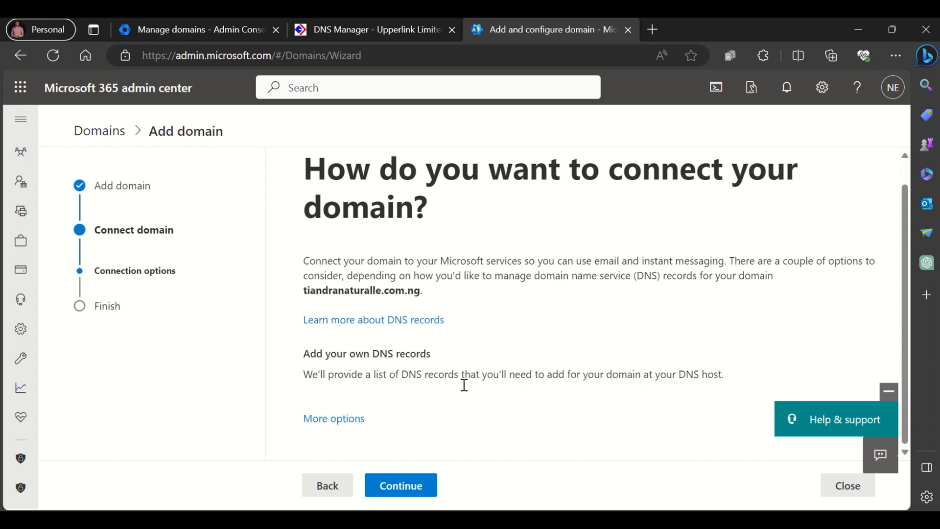
{"action": "left_click", "coordinate": [399, 487]}
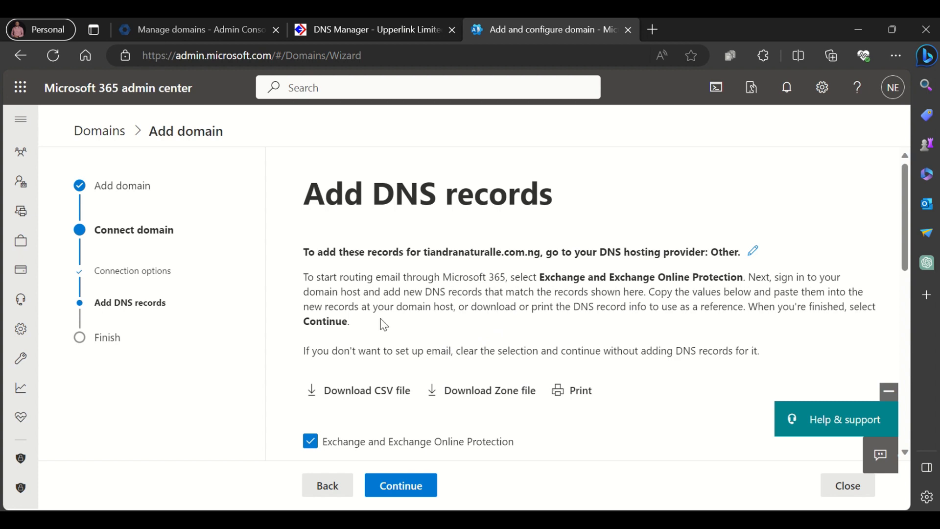
- Try selecting Skype for Business and Intune and Mobile Device Management under the advanced DNS record options
{"action": "scroll", "coordinate": [385, 323], "scroll_direction": "down", "scroll_amount": 2}
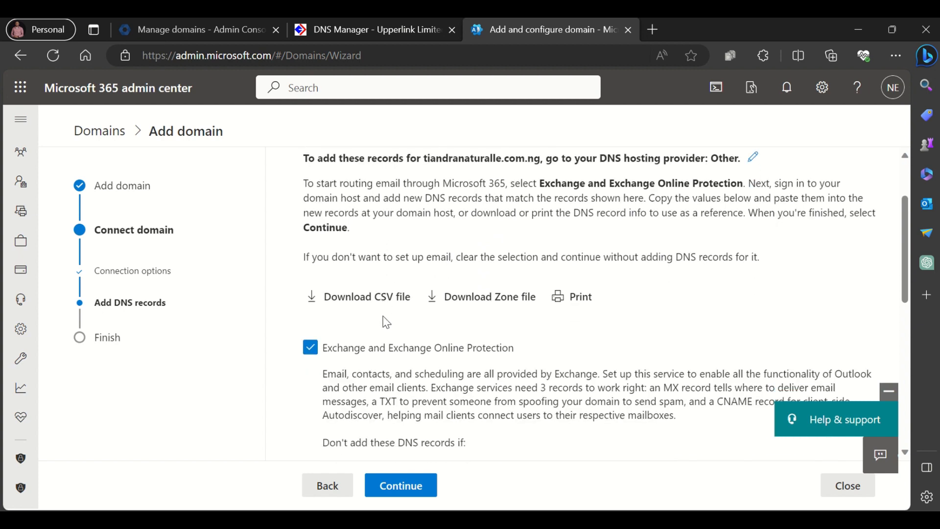
{"action": "scroll", "coordinate": [386, 322], "scroll_direction": "up", "scroll_amount": 2}
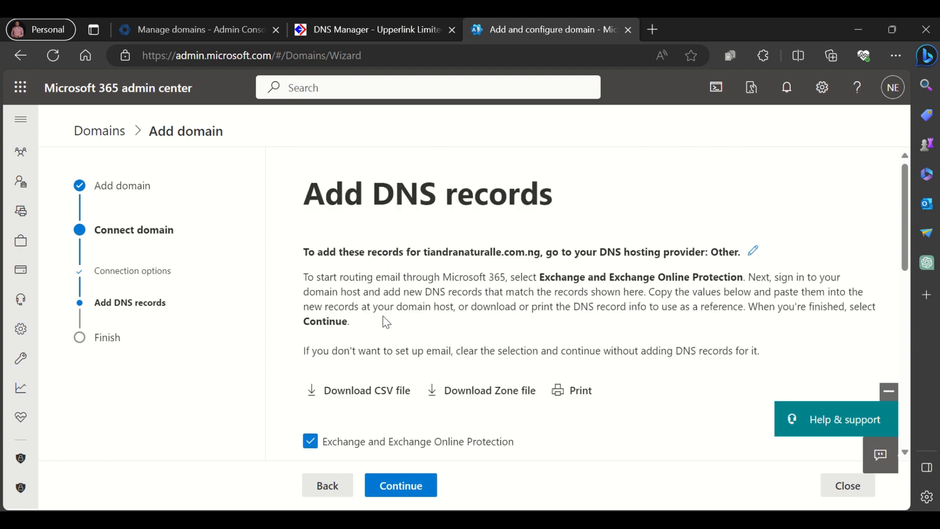
{"action": "scroll", "coordinate": [387, 321], "scroll_direction": "down", "scroll_amount": 3}
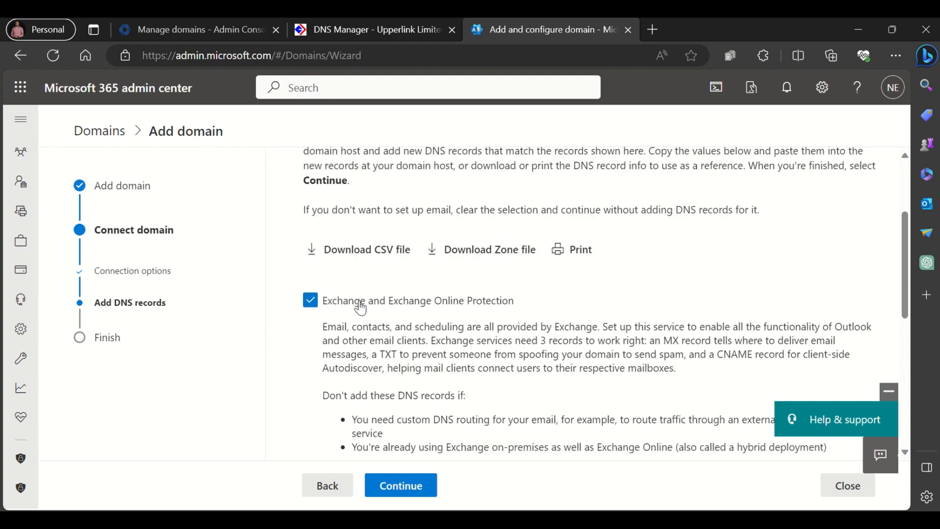
{"action": "scroll", "coordinate": [400, 303], "scroll_direction": "down", "scroll_amount": 6}
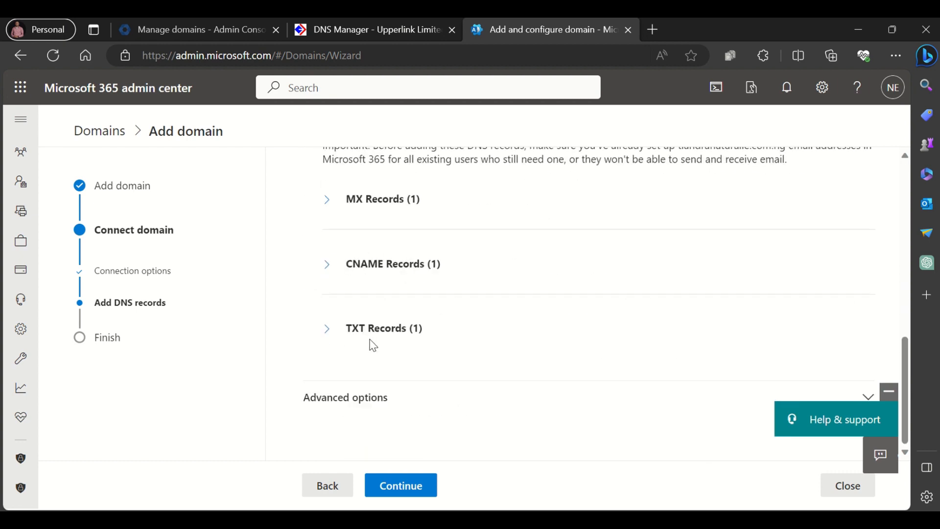
{"action": "left_click", "coordinate": [373, 398]}
{"action": "scroll", "coordinate": [374, 397], "scroll_direction": "down", "scroll_amount": 1}
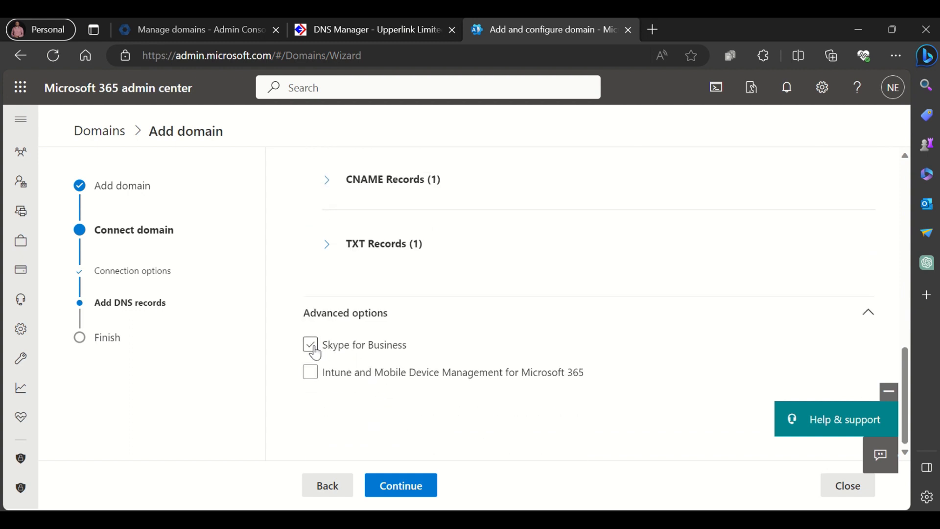
{"action": "left_click", "coordinate": [312, 375]}
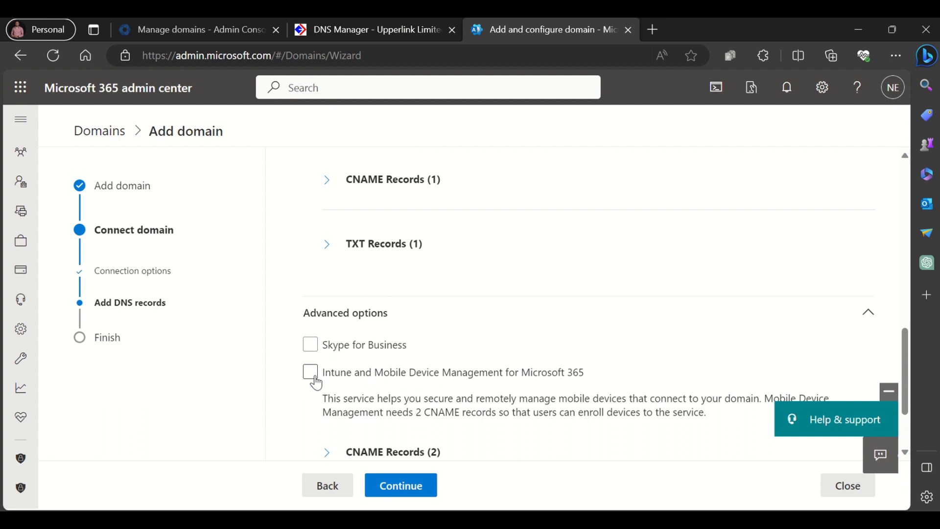
{"action": "left_click", "coordinate": [311, 349]}
{"action": "scroll", "coordinate": [318, 355], "scroll_direction": "down", "scroll_amount": 3}
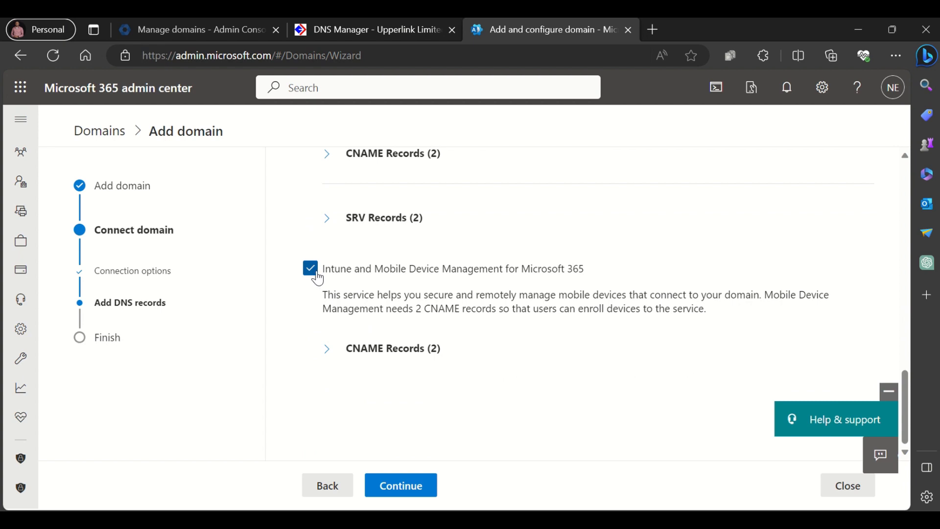
{"action": "left_click", "coordinate": [315, 273]}
{"action": "scroll", "coordinate": [319, 294], "scroll_direction": "up", "scroll_amount": 2}
{"action": "left_click", "coordinate": [310, 256]}
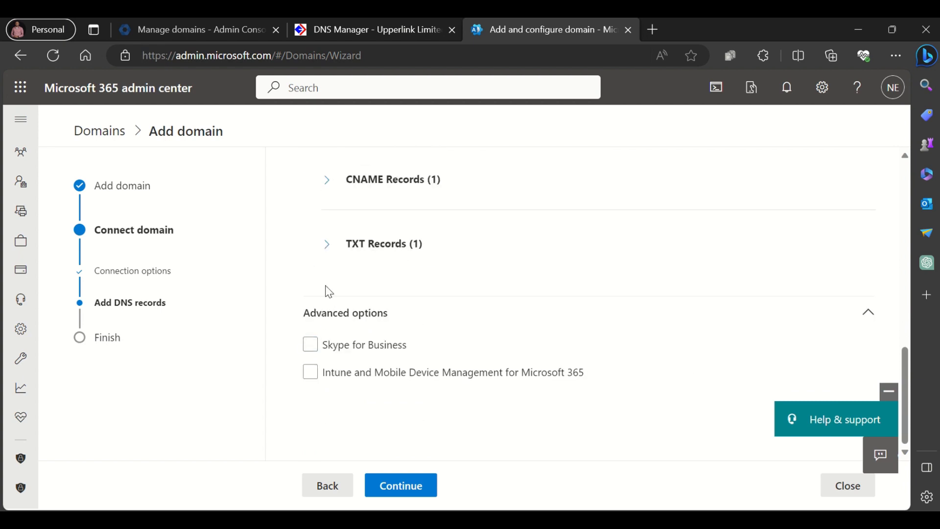
- Try to continue to the DNS records check with only Exchange and Exchange Online Protection selected
{"action": "scroll", "coordinate": [329, 292], "scroll_direction": "up", "scroll_amount": 10}
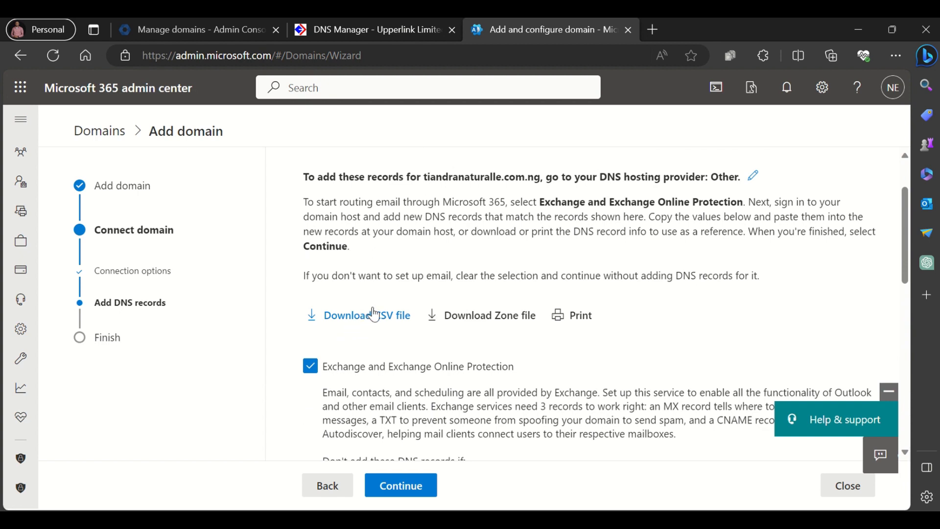
{"action": "scroll", "coordinate": [433, 387], "scroll_direction": "down", "scroll_amount": 1}
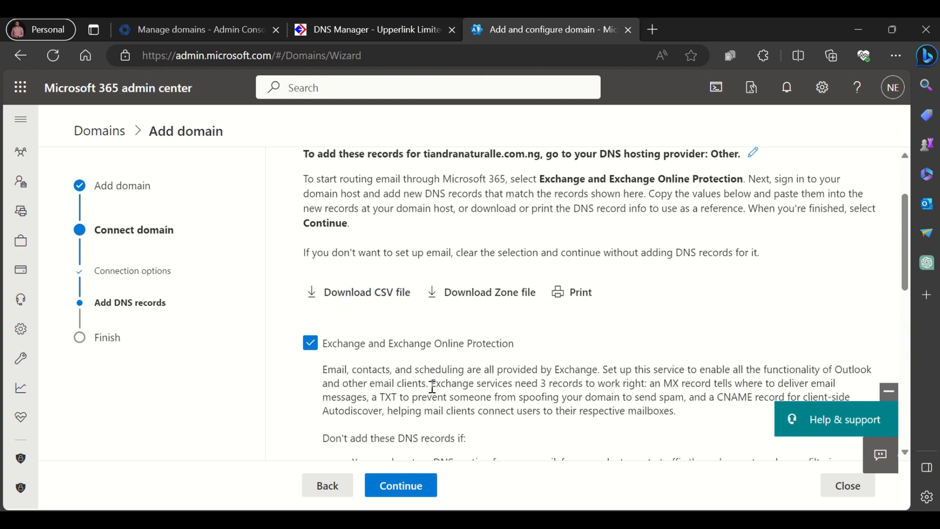
{"action": "scroll", "coordinate": [419, 426], "scroll_direction": "down", "scroll_amount": 1}
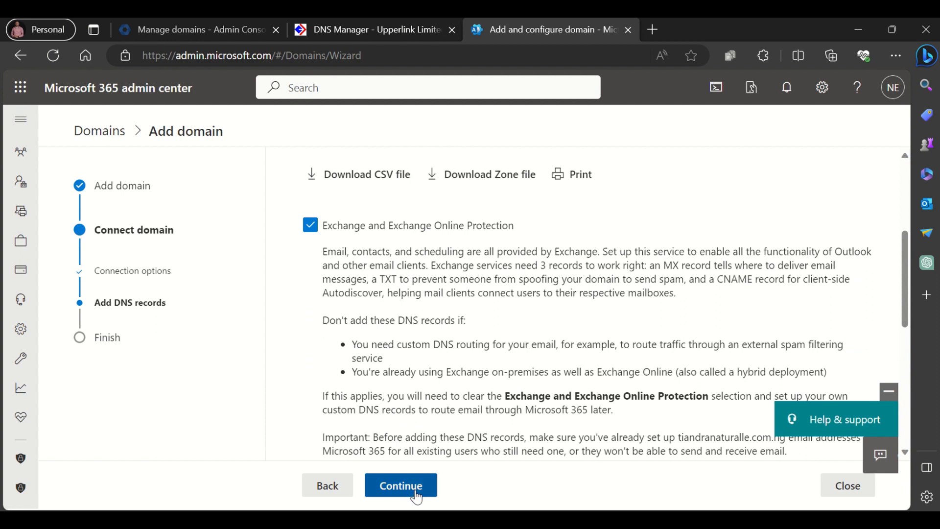
{"action": "left_click", "coordinate": [414, 487]}
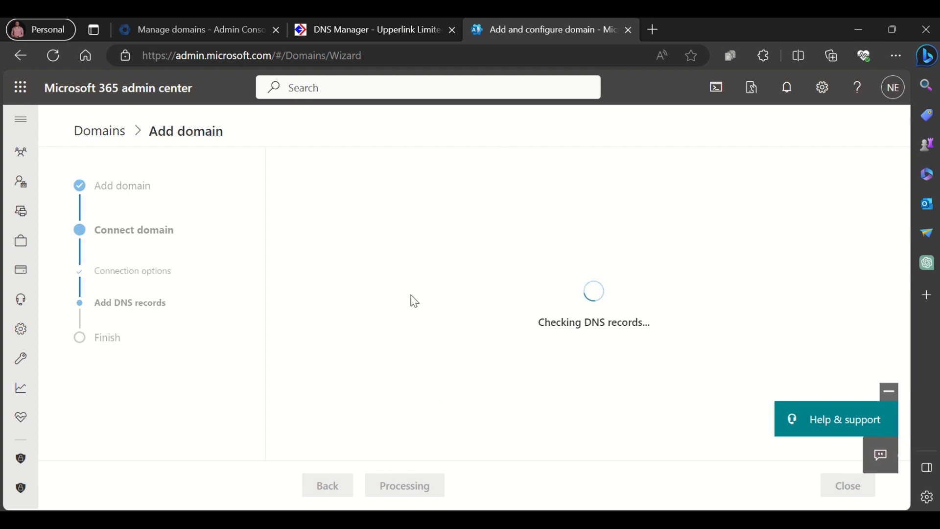
- Expand the expected MX record and copy its address value, tiandranaturalle-com-ng.mail.protection.outlook.com
{"action": "scroll", "coordinate": [465, 341], "scroll_direction": "down", "scroll_amount": 3}
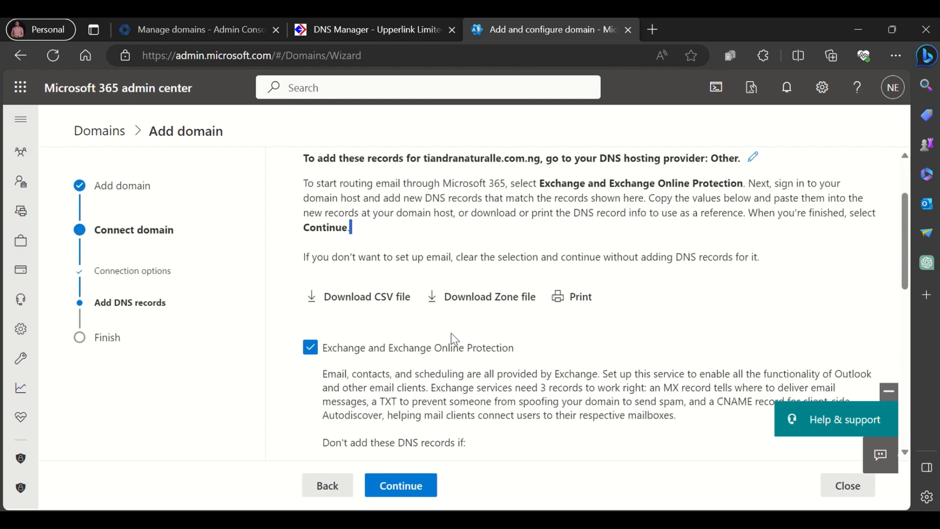
{"action": "scroll", "coordinate": [451, 333], "scroll_direction": "down", "scroll_amount": 1}
{"action": "scroll", "coordinate": [452, 333], "scroll_direction": "down", "scroll_amount": 1}
{"action": "scroll", "coordinate": [446, 323], "scroll_direction": "up", "scroll_amount": 1}
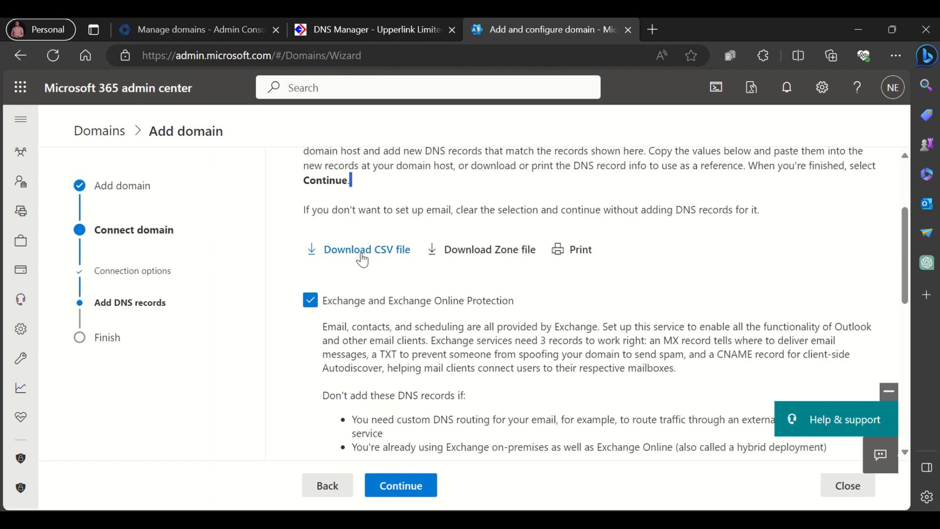
{"action": "scroll", "coordinate": [362, 260], "scroll_direction": "down", "scroll_amount": 4}
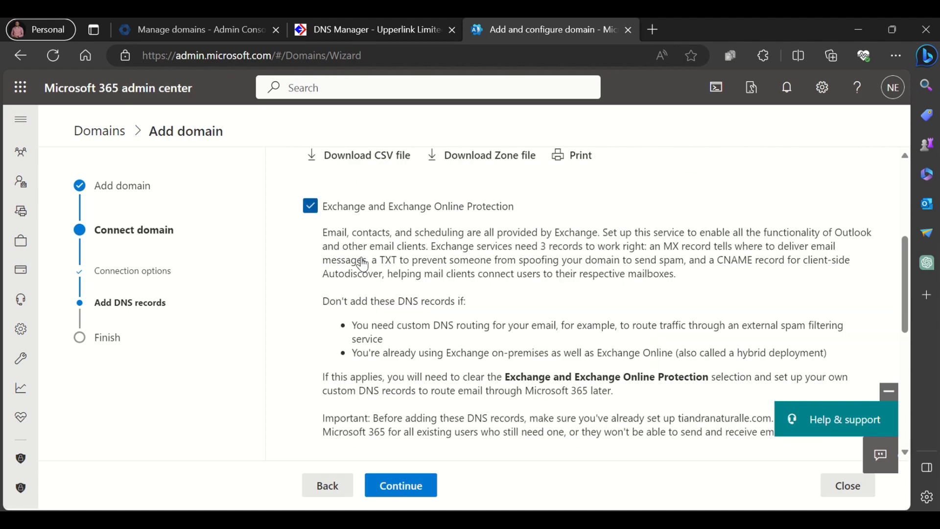
{"action": "scroll", "coordinate": [363, 260], "scroll_direction": "down", "scroll_amount": 2}
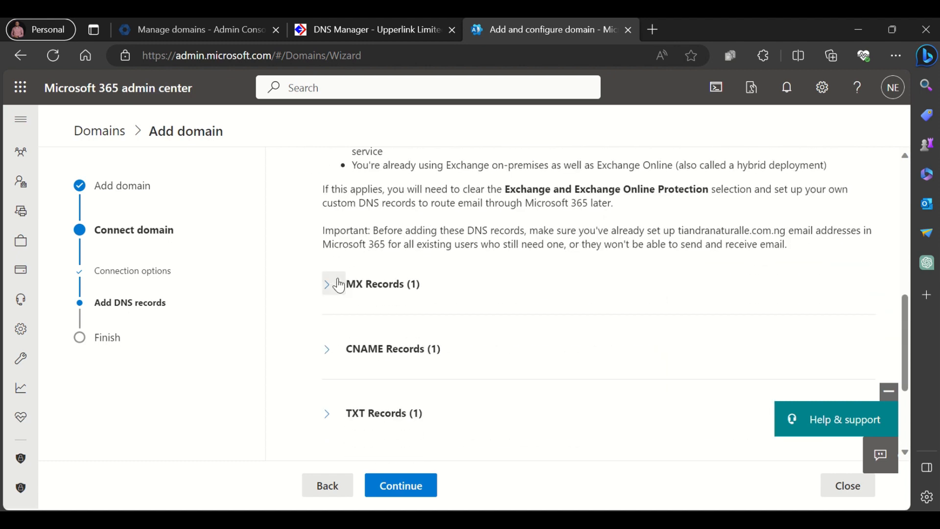
{"action": "left_click", "coordinate": [328, 285]}
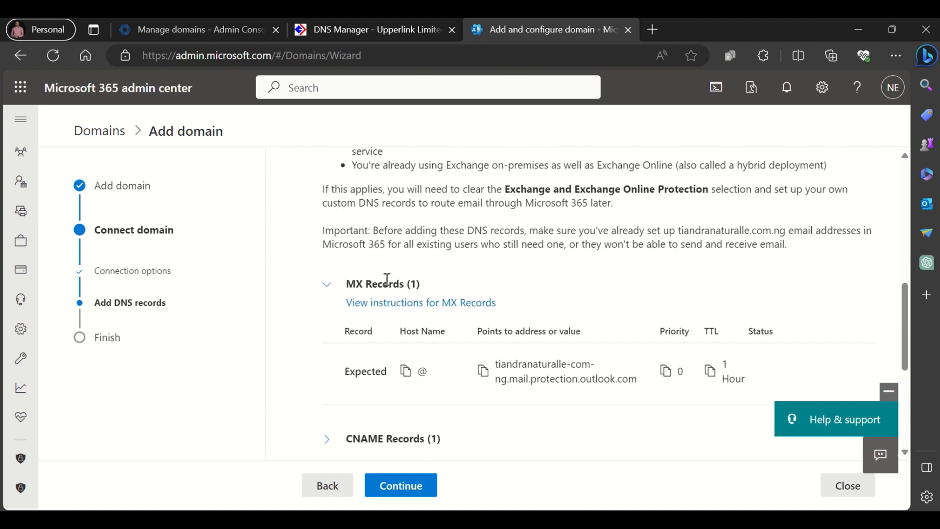
{"action": "scroll", "coordinate": [377, 289], "scroll_direction": "down", "scroll_amount": 1}
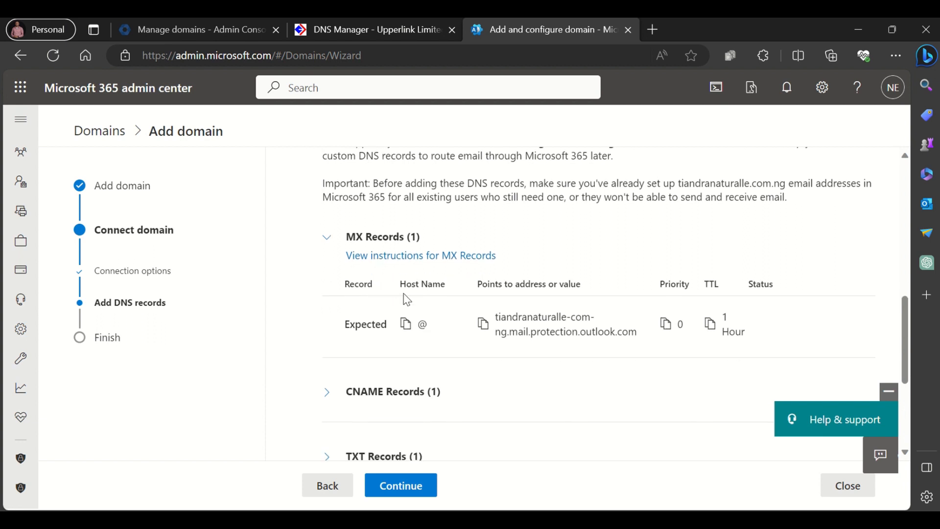
{"action": "left_click_drag", "start_coordinate": [349, 238], "coordinate": [393, 239]}
{"action": "left_click", "coordinate": [425, 329]}
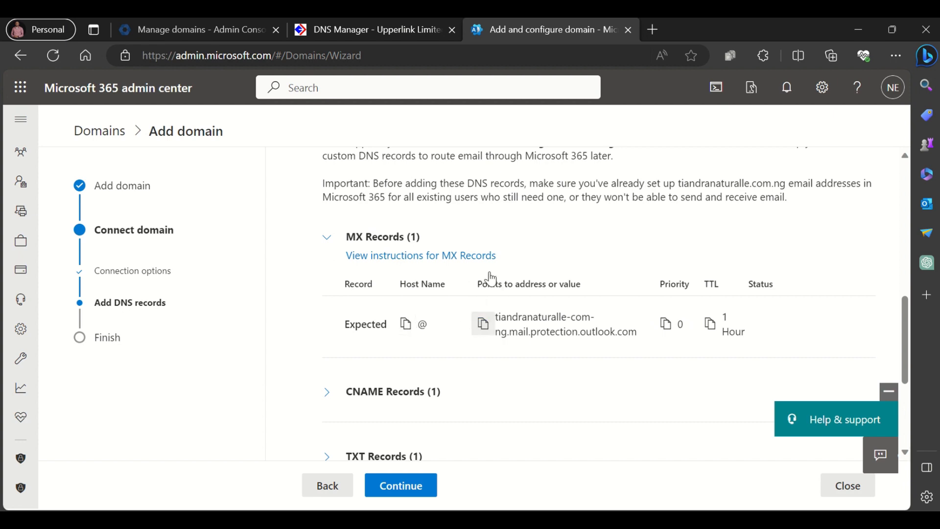
- In the Upperlink DNS Manager, fill in a new MX record with host name @ and paste the copied mail address as its value
{"action": "left_click", "coordinate": [372, 31]}
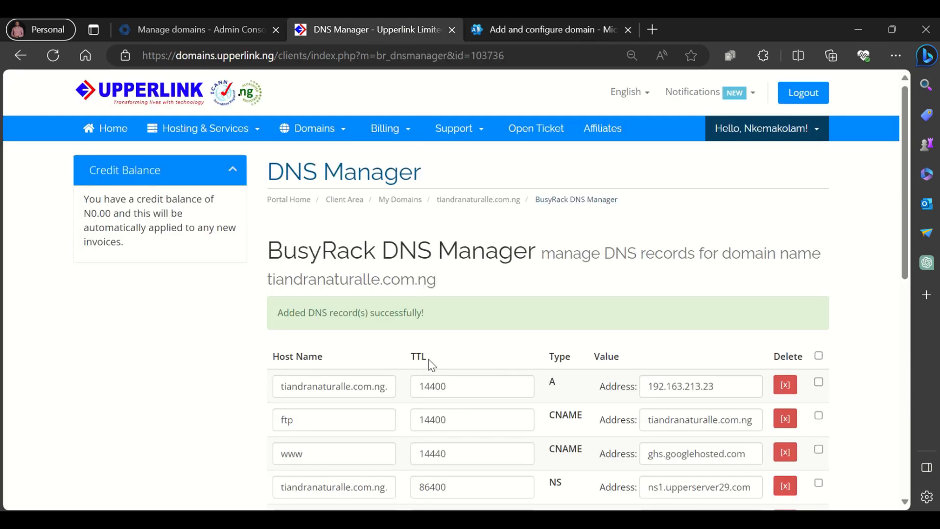
{"action": "scroll", "coordinate": [428, 360], "scroll_direction": "down", "scroll_amount": 8}
{"action": "left_click", "coordinate": [607, 424]}
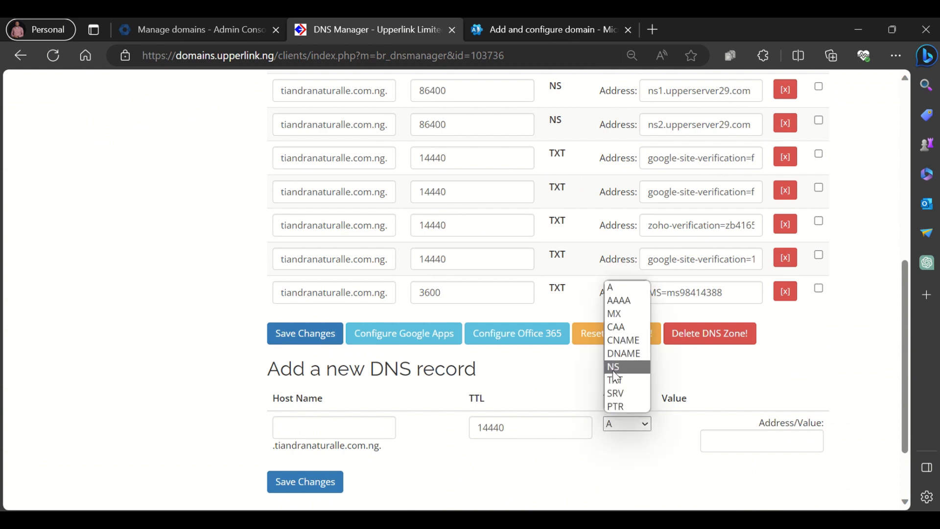
{"action": "left_click", "coordinate": [611, 314]}
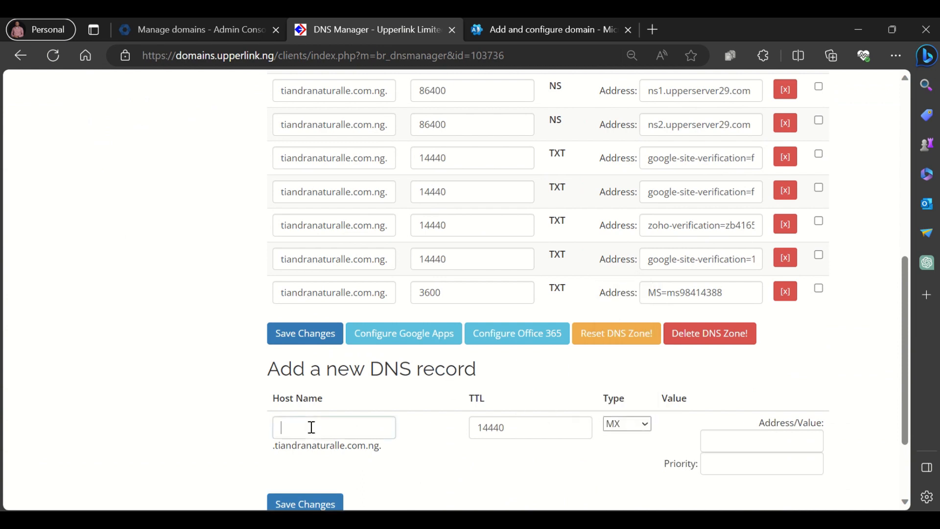
{"action": "left_click", "coordinate": [312, 426]}
{"action": "type", "text": "@"}
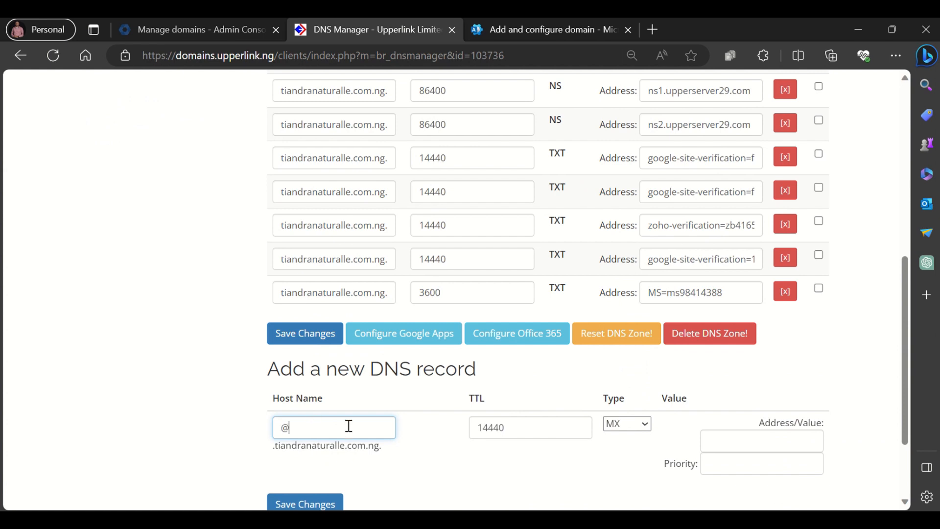
{"action": "left_click", "coordinate": [721, 439]}
{"action": "key", "text": "ctrl+v"}
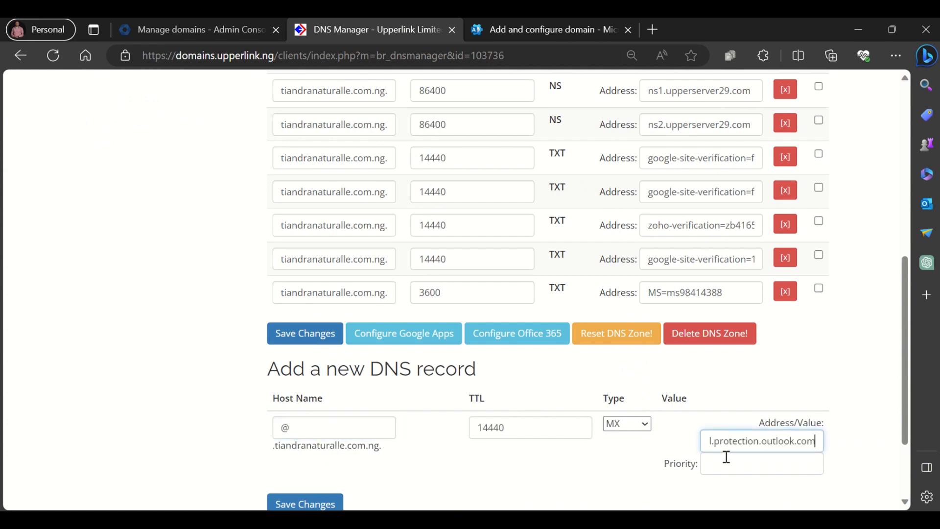
- Set the new MX record's priority to 0 and its TTL to 3600, and save the record
{"action": "left_click", "coordinate": [724, 463]}
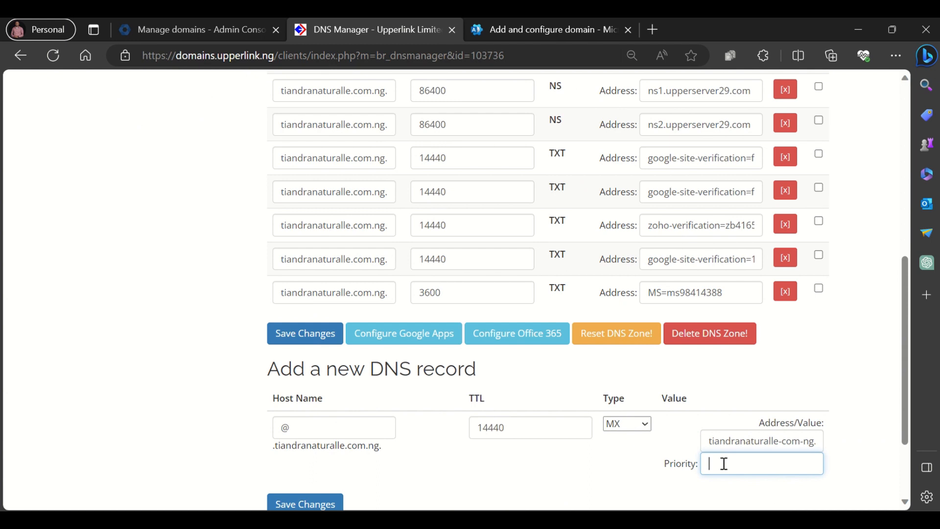
{"action": "type", "text": "0"}
{"action": "double_click", "coordinate": [499, 427]}
{"action": "type", "text": "3"}
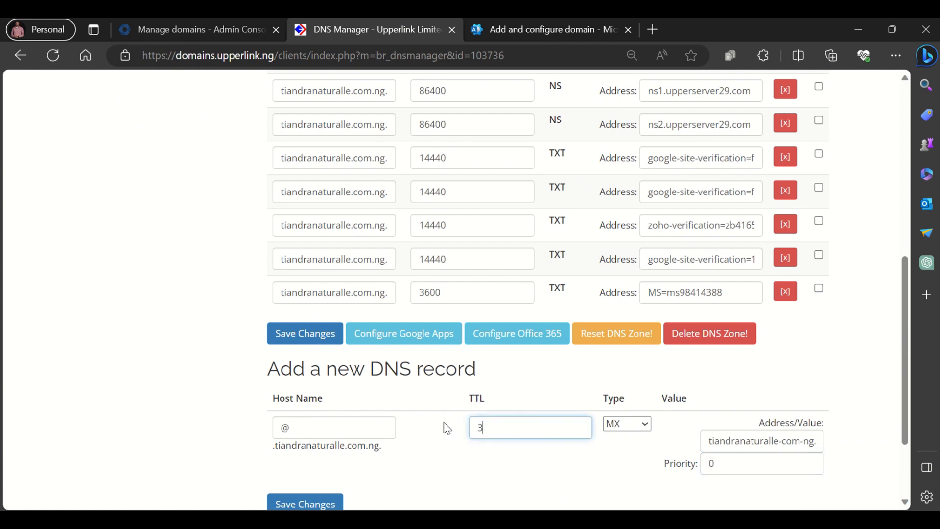
{"action": "type", "text": "600"}
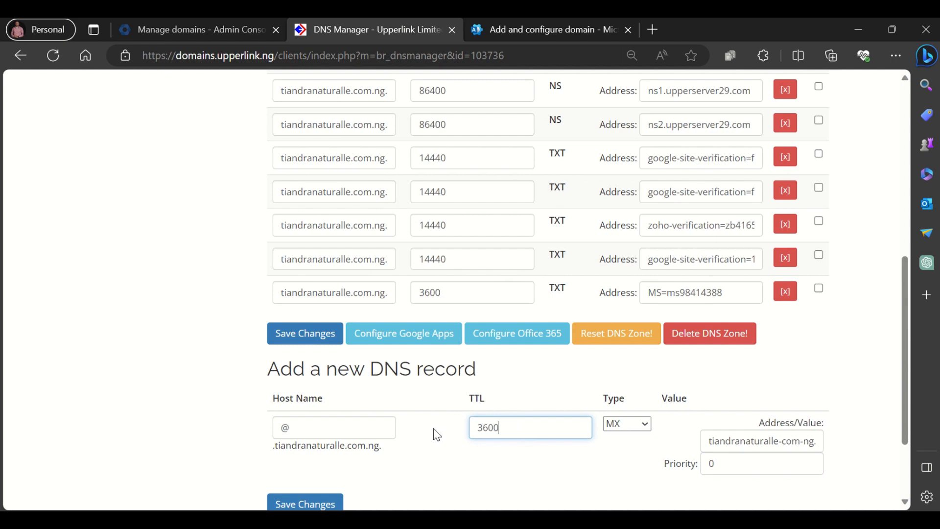
{"action": "left_click", "coordinate": [316, 503]}
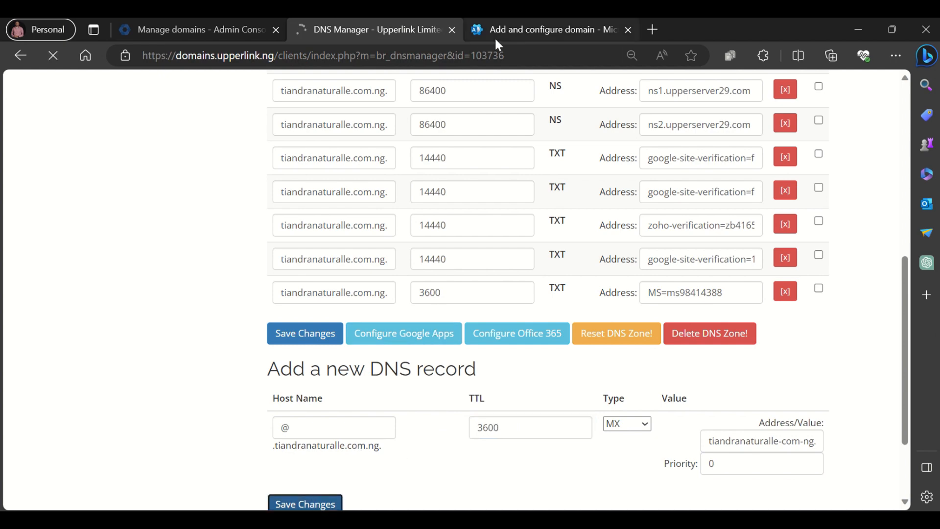
- In the Microsoft 365 domain wizard, expand the expected CNAME record and copy its host name, autodiscover
{"action": "left_click", "coordinate": [496, 39]}
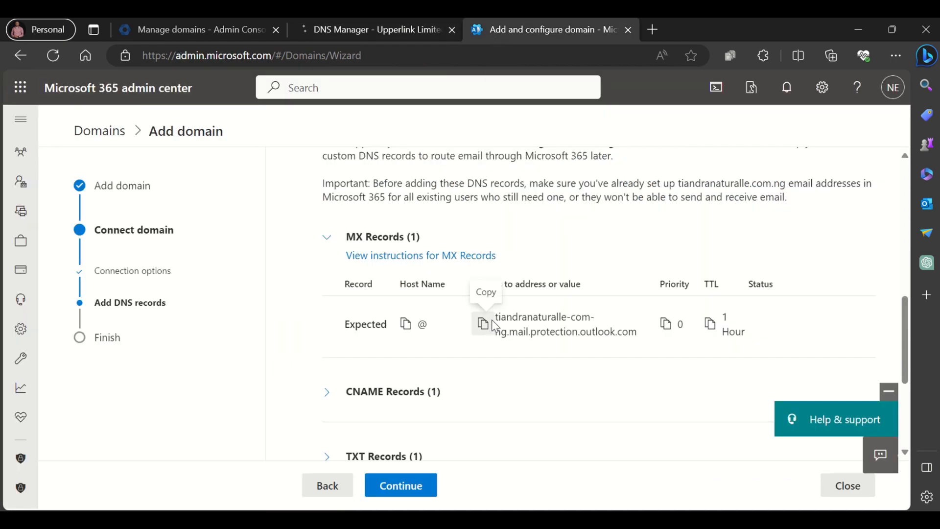
{"action": "scroll", "coordinate": [493, 325], "scroll_direction": "down", "scroll_amount": 2}
{"action": "left_click", "coordinate": [327, 302]}
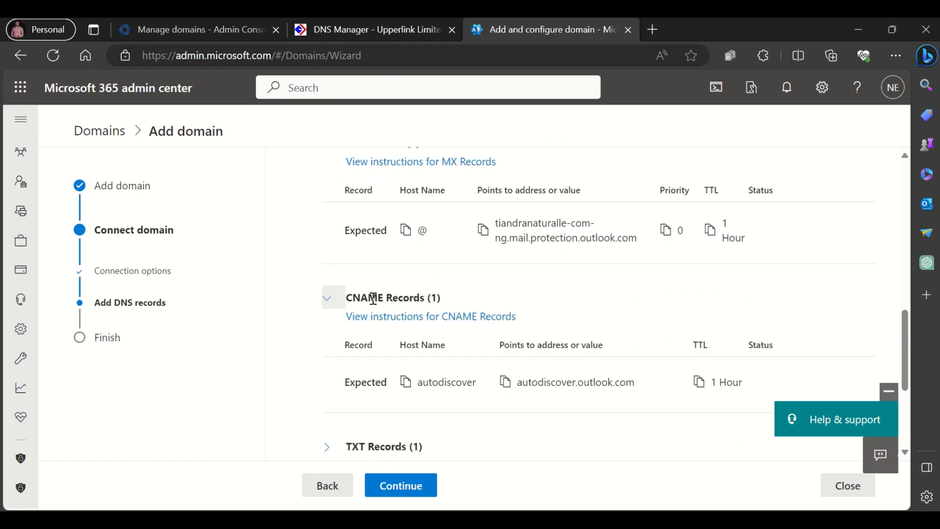
{"action": "scroll", "coordinate": [541, 313], "scroll_direction": "down", "scroll_amount": 1}
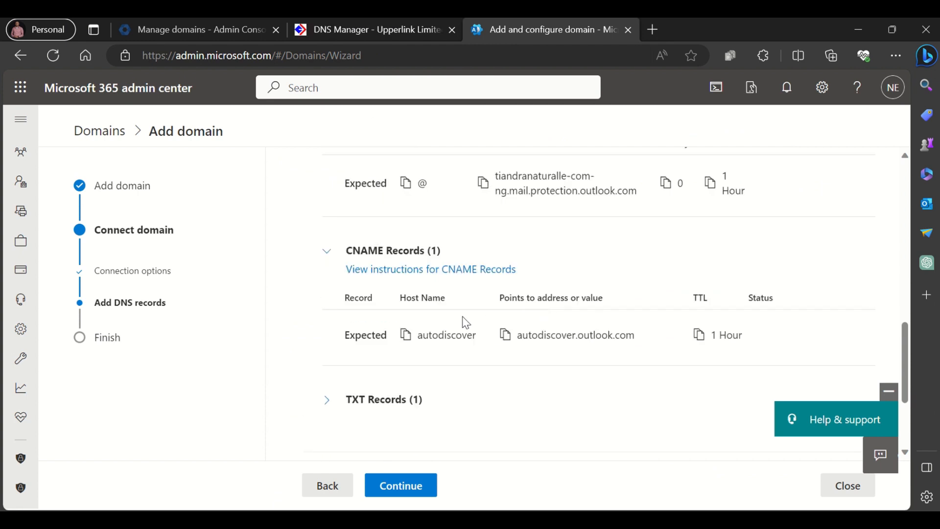
{"action": "left_click", "coordinate": [406, 335]}
- In the Upperlink DNS Manager, start a new CNAME record and paste the copied autodiscover as its host name
{"action": "left_click", "coordinate": [367, 34]}
{"action": "scroll", "coordinate": [563, 355], "scroll_direction": "down", "scroll_amount": 10}
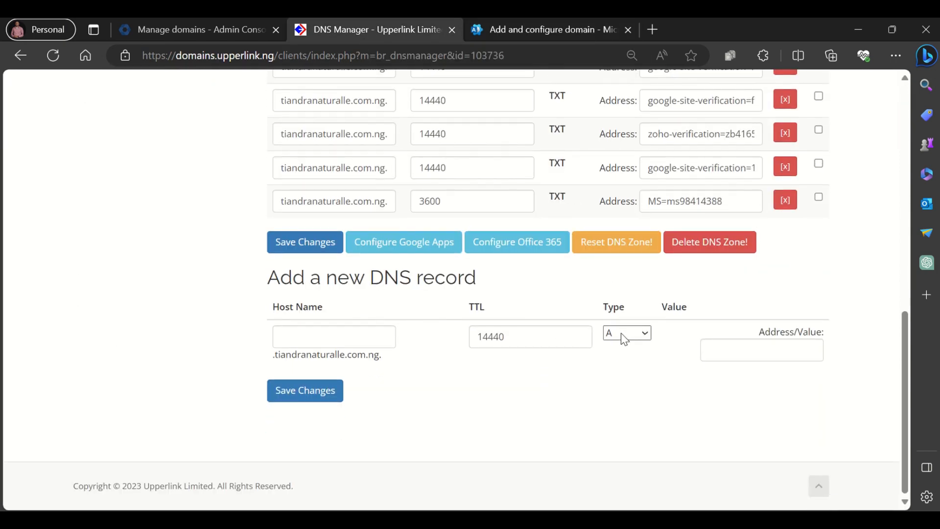
{"action": "left_click", "coordinate": [621, 333]}
{"action": "left_click", "coordinate": [627, 403]}
{"action": "left_click", "coordinate": [351, 345]}
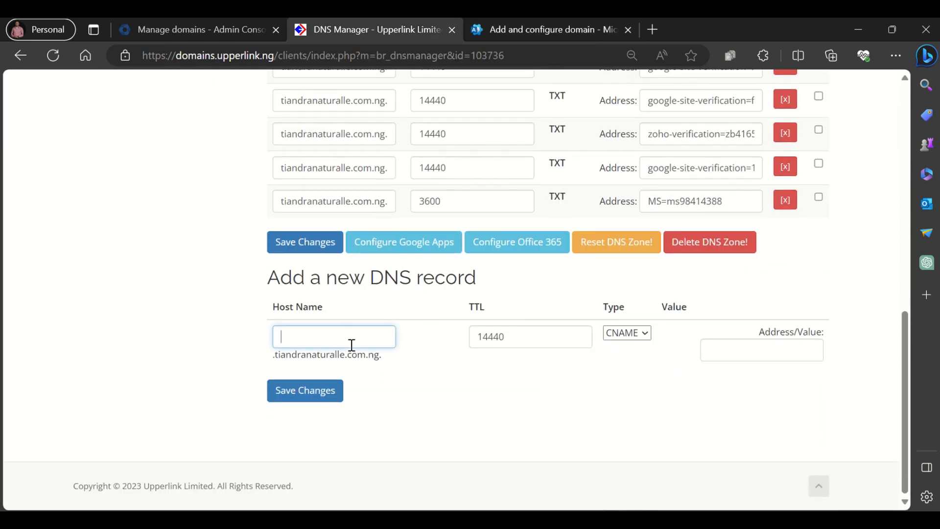
{"action": "key", "text": "ctrl+v"}
{"action": "key", "text": "ctrl+a"}
- Copy the expected CNAME address, autodiscover.outlook.com, from the Microsoft 365 wizard and paste it as the new DNS record's value
{"action": "left_click", "coordinate": [514, 31]}
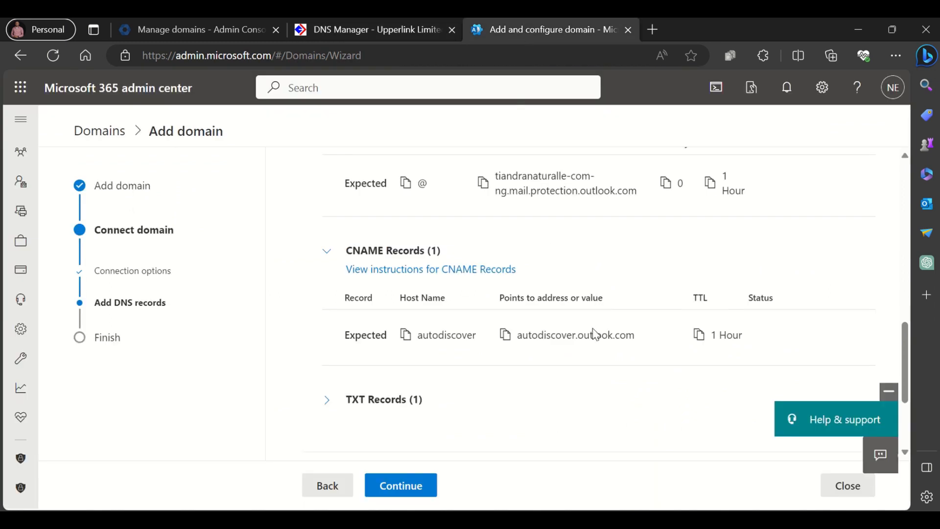
{"action": "left_click", "coordinate": [506, 337]}
{"action": "left_click", "coordinate": [330, 36]}
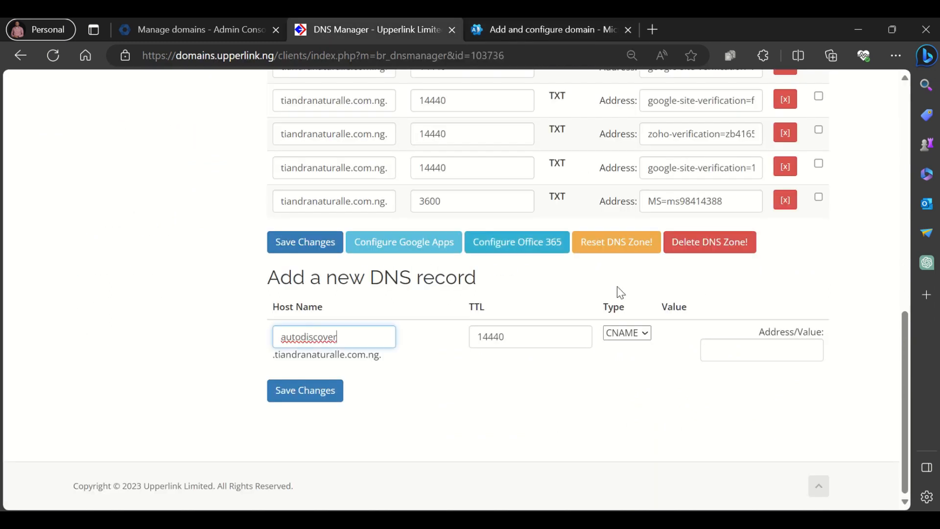
{"action": "left_click", "coordinate": [755, 356]}
{"action": "key", "text": "ctrl+v"}
- Set the new CNAME record's TTL to 3600 and save the record
{"action": "left_click_drag", "start_coordinate": [552, 337], "coordinate": [431, 343]}
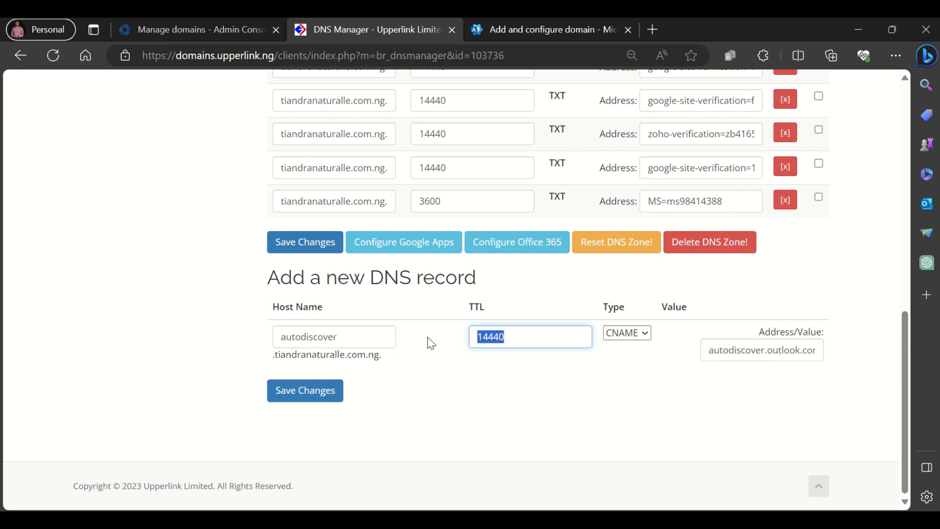
{"action": "type", "text": "3600"}
{"action": "left_click", "coordinate": [324, 390]}
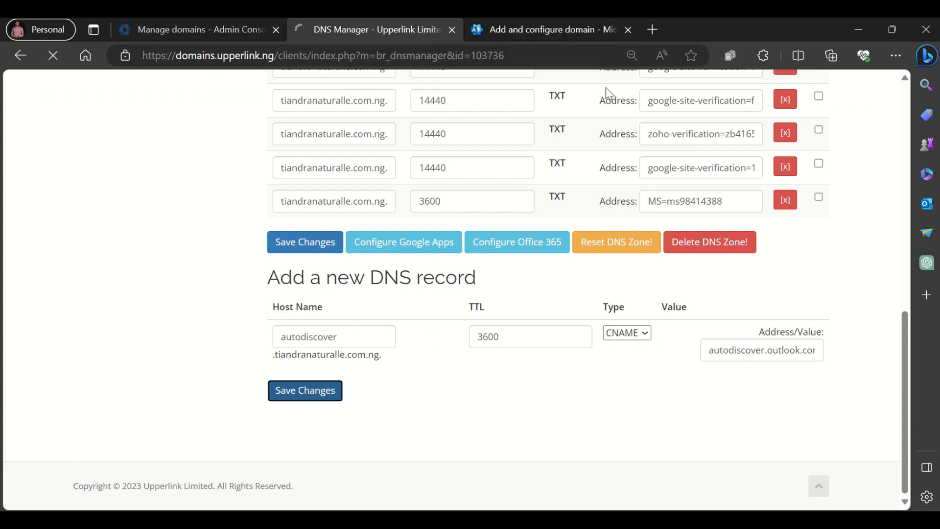
- In the Microsoft 365 domain wizard, expand the expected TXT record and copy its value, v=spf1 include:spf.protection.outlook.com -all
{"action": "left_click", "coordinate": [533, 39]}
{"action": "scroll", "coordinate": [344, 326], "scroll_direction": "down", "scroll_amount": 2}
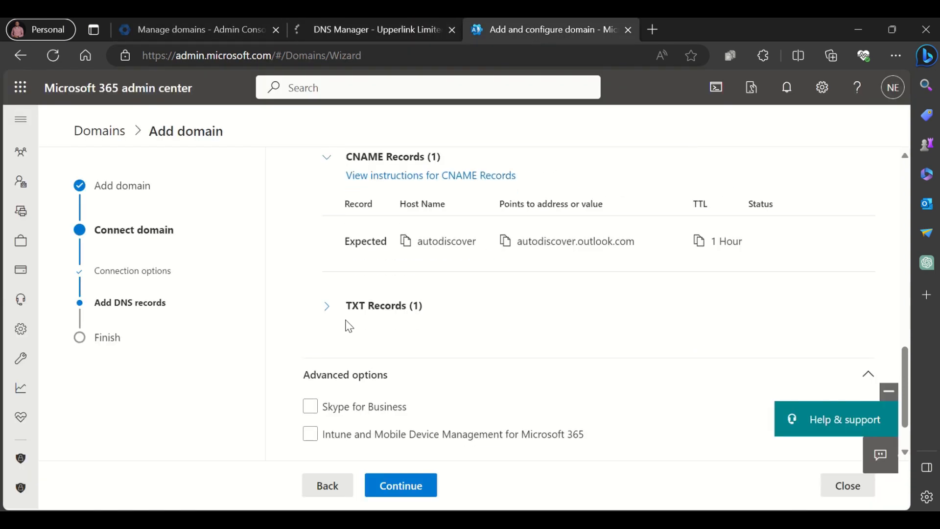
{"action": "left_click", "coordinate": [326, 306]}
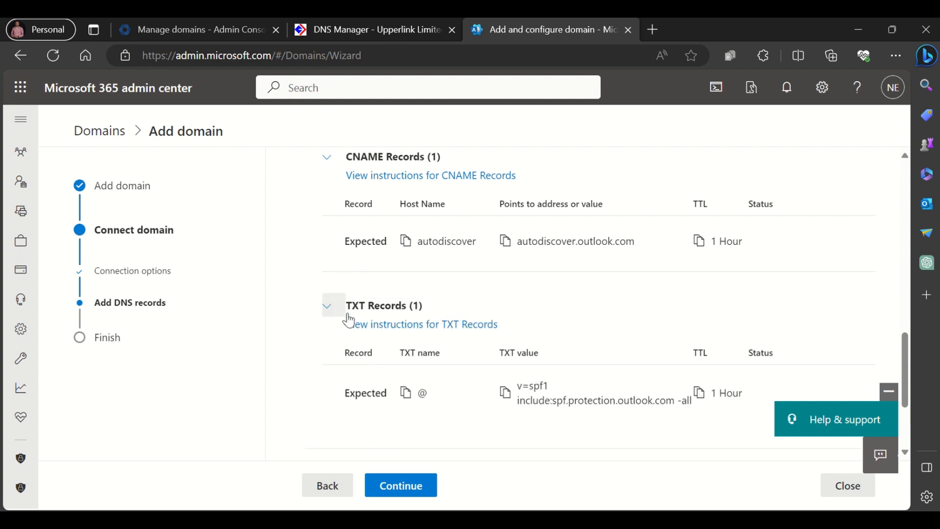
{"action": "scroll", "coordinate": [427, 338], "scroll_direction": "down", "scroll_amount": 1}
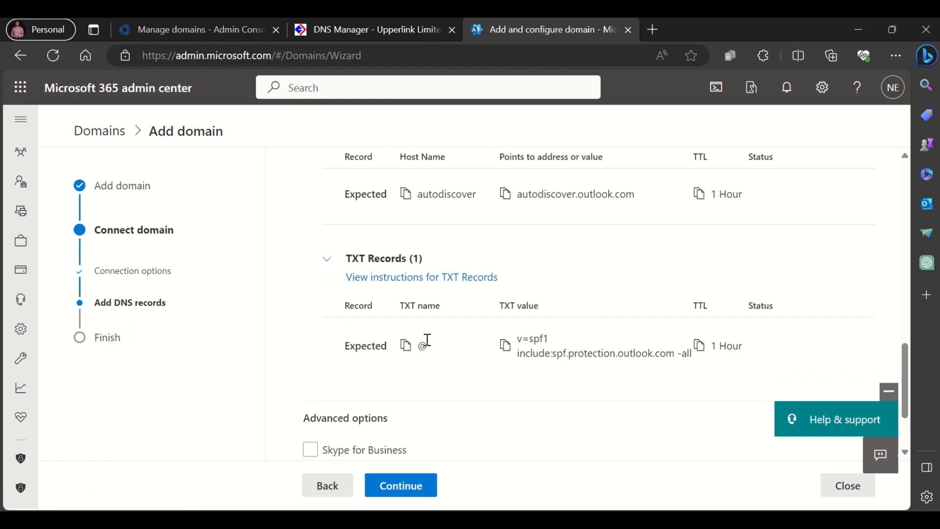
{"action": "left_click", "coordinate": [503, 345]}
- In the Upperlink DNS Manager, add a TXT record with host name @ and the copied SPF text as its value, and save it
{"action": "left_click", "coordinate": [352, 35]}
{"action": "scroll", "coordinate": [466, 336], "scroll_direction": "down", "scroll_amount": 10}
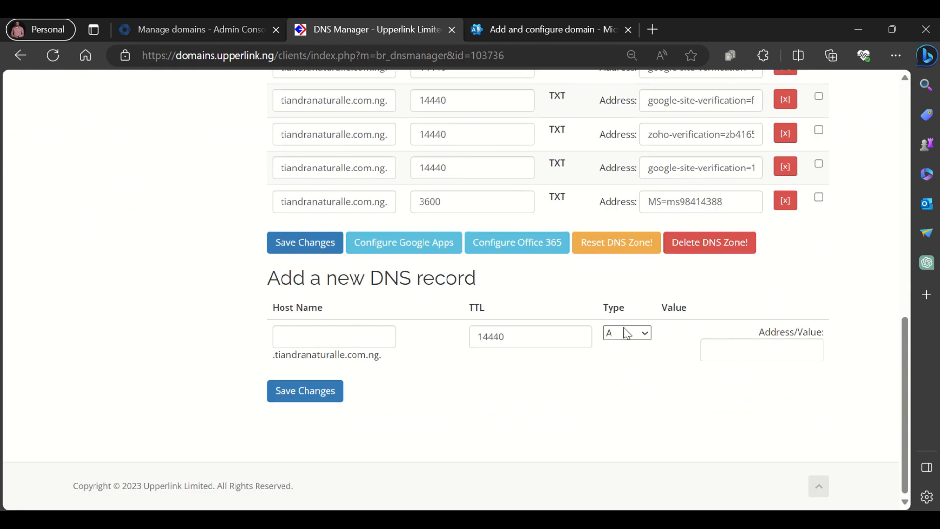
{"action": "left_click", "coordinate": [627, 334]}
{"action": "left_click", "coordinate": [622, 444]}
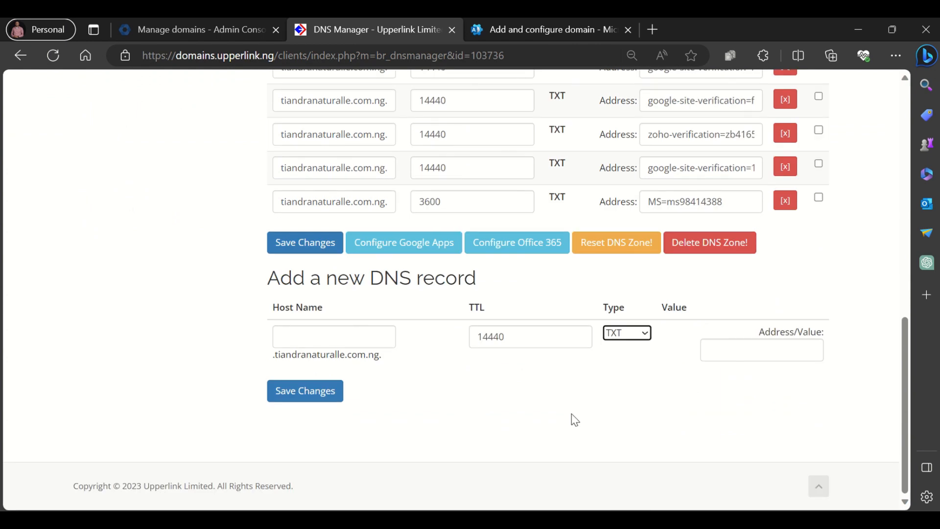
{"action": "left_click", "coordinate": [348, 338]}
{"action": "type", "text": "@"}
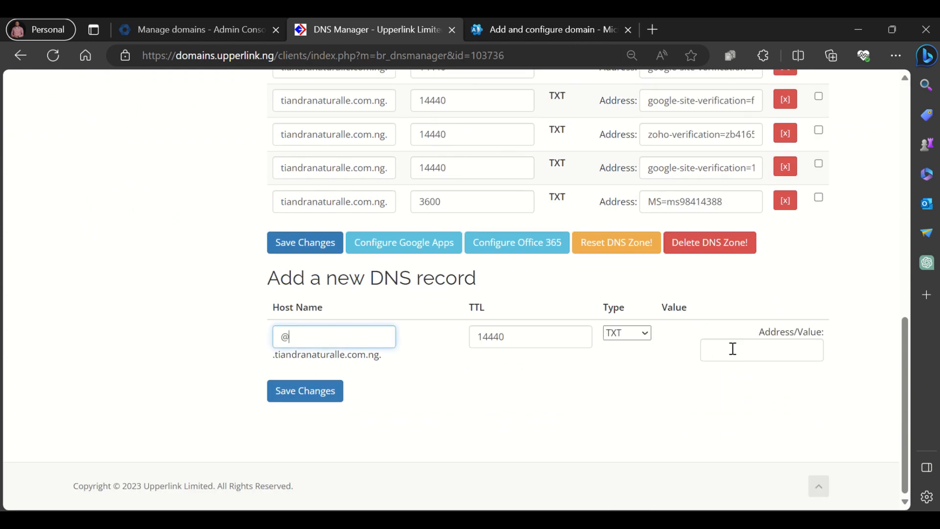
{"action": "left_click", "coordinate": [732, 348]}
{"action": "key", "text": "ctrl+v"}
{"action": "left_click", "coordinate": [305, 392]}
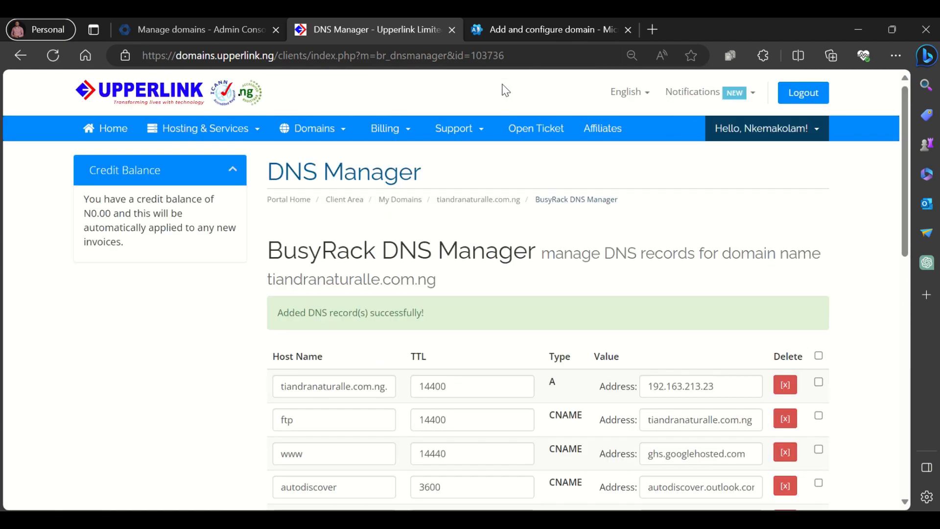
- Review the expected MX, CNAME and TXT records in the Microsoft 365 domain wizard and continue to have the DNS records checked
{"action": "left_click", "coordinate": [516, 33]}
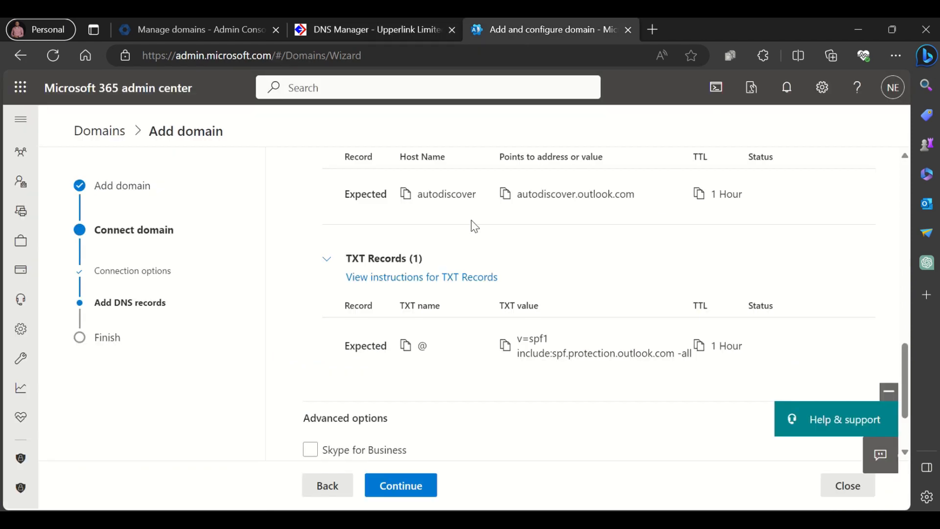
{"action": "scroll", "coordinate": [441, 287], "scroll_direction": "down", "scroll_amount": 1}
{"action": "scroll", "coordinate": [407, 284], "scroll_direction": "up", "scroll_amount": 6}
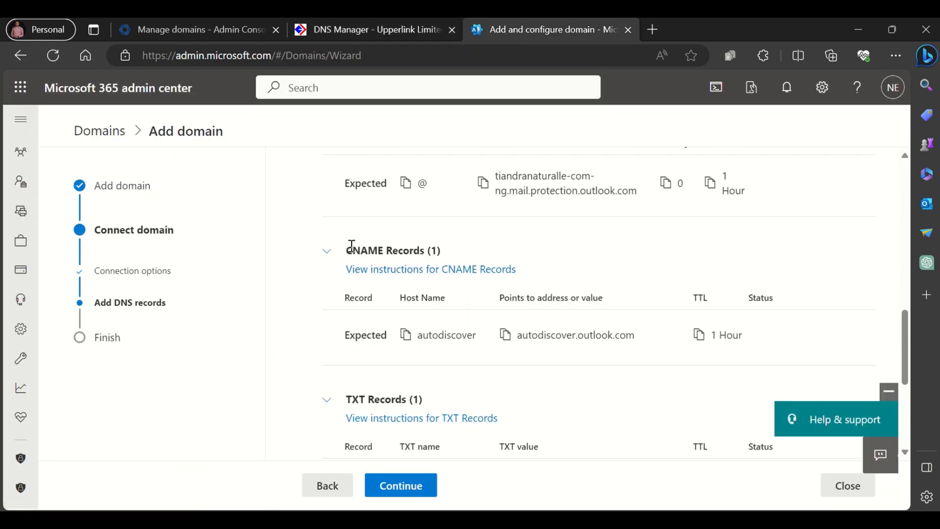
{"action": "scroll", "coordinate": [351, 246], "scroll_direction": "up", "scroll_amount": 5}
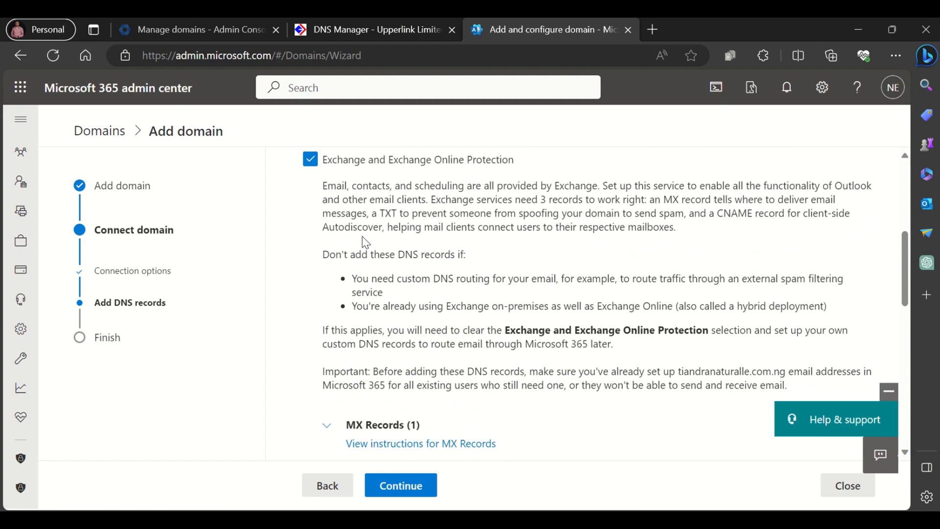
{"action": "scroll", "coordinate": [363, 240], "scroll_direction": "down", "scroll_amount": 6}
{"action": "scroll", "coordinate": [366, 238], "scroll_direction": "down", "scroll_amount": 6}
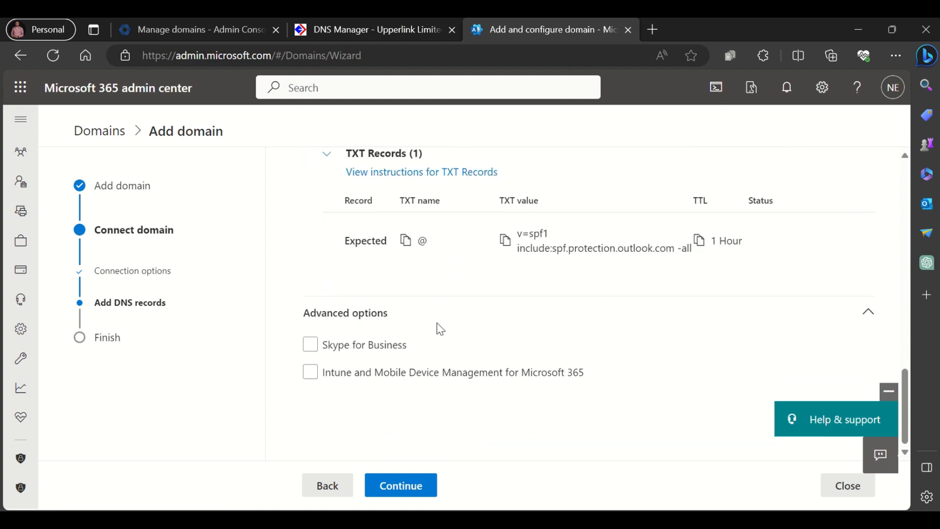
{"action": "left_click", "coordinate": [402, 484]}
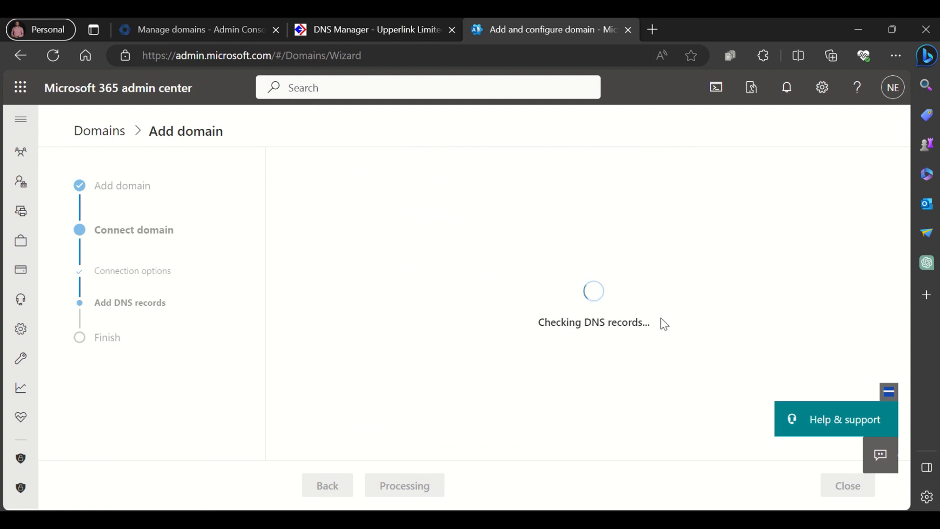
{"action": "left_click_drag", "start_coordinate": [539, 325], "coordinate": [621, 340]}
{"action": "left_click", "coordinate": [608, 359]}
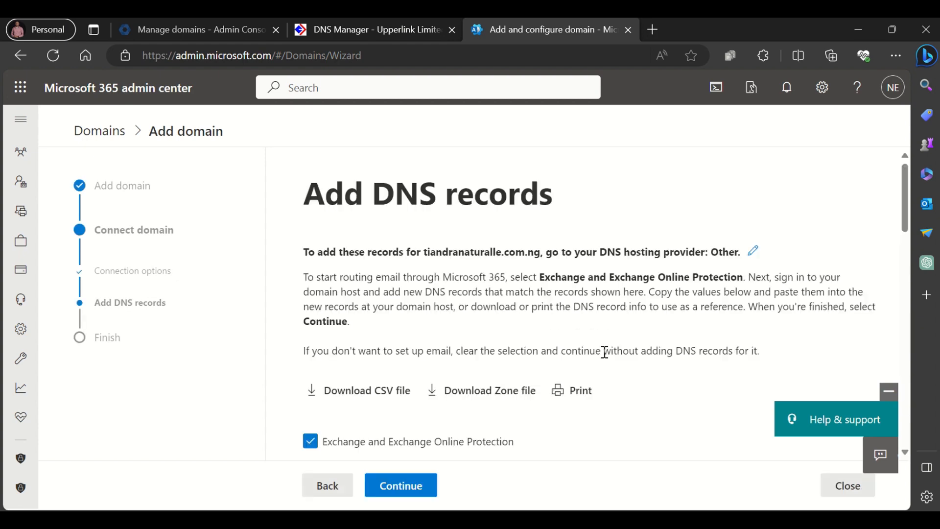
{"action": "scroll", "coordinate": [605, 352], "scroll_direction": "down", "scroll_amount": 10}
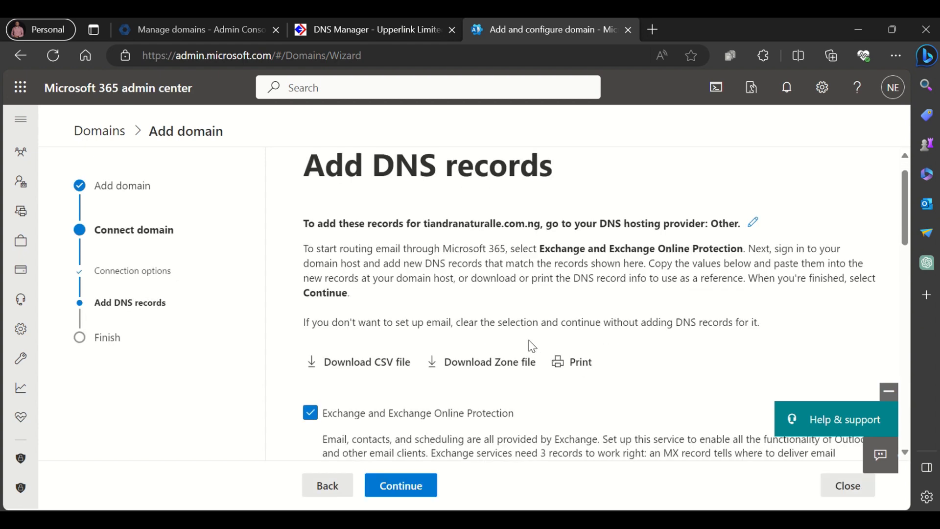
{"action": "scroll", "coordinate": [526, 340], "scroll_direction": "down", "scroll_amount": 5}
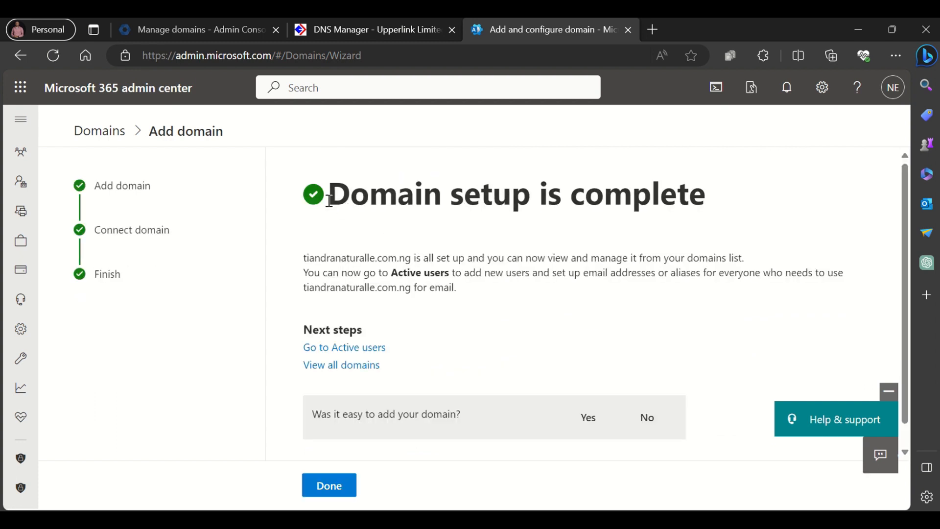
- Read the domain setup summary for tiandranaturalle.com.ng and finish the wizard to return to the domains list
{"action": "left_click_drag", "start_coordinate": [361, 195], "coordinate": [651, 193]}
{"action": "left_click_drag", "start_coordinate": [412, 260], "coordinate": [707, 258]}
{"action": "left_click", "coordinate": [598, 304]}
{"action": "scroll", "coordinate": [568, 296], "scroll_direction": "down", "scroll_amount": 1}
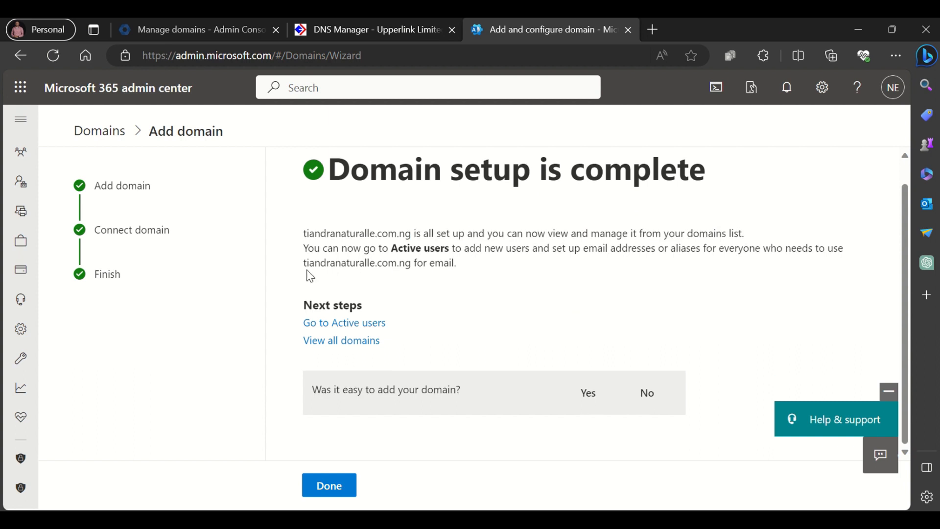
{"action": "left_click", "coordinate": [331, 497]}
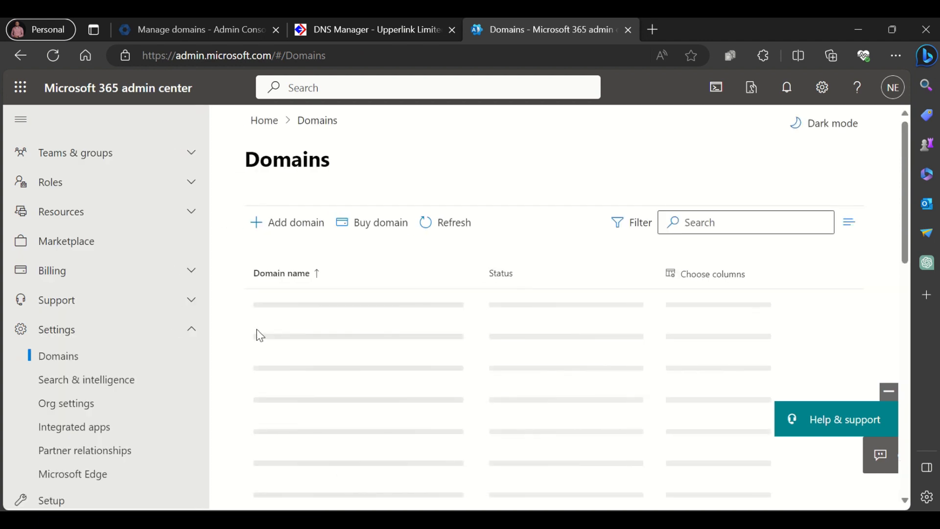